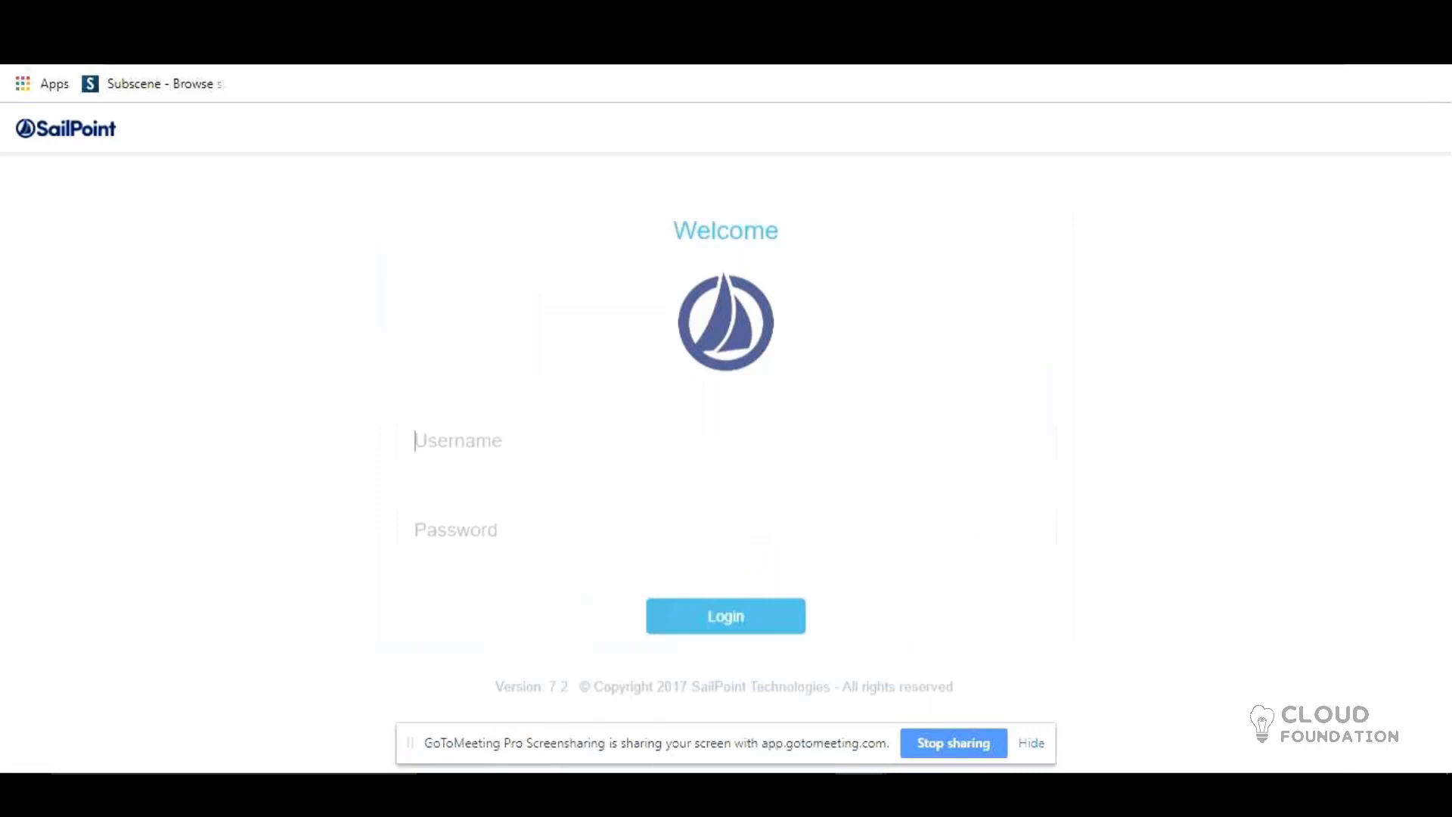
Step: Log in as the spadmin administrator with its password to reach the Home dashboard
{"action": "type", "text": "s"}
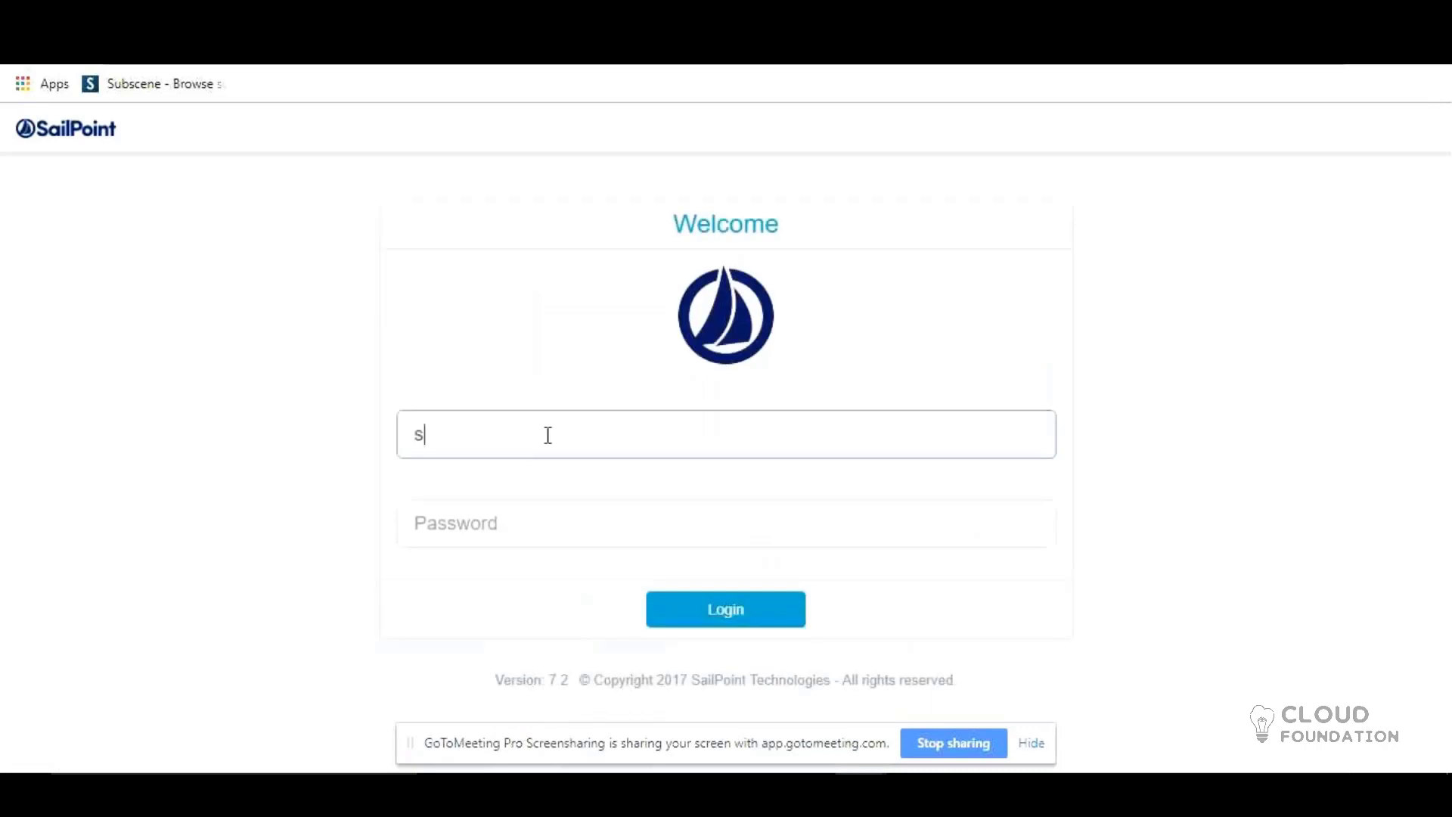
{"action": "type", "text": "padmin"}
{"action": "key", "text": "Tab"}
{"action": "type", "text": "a"}
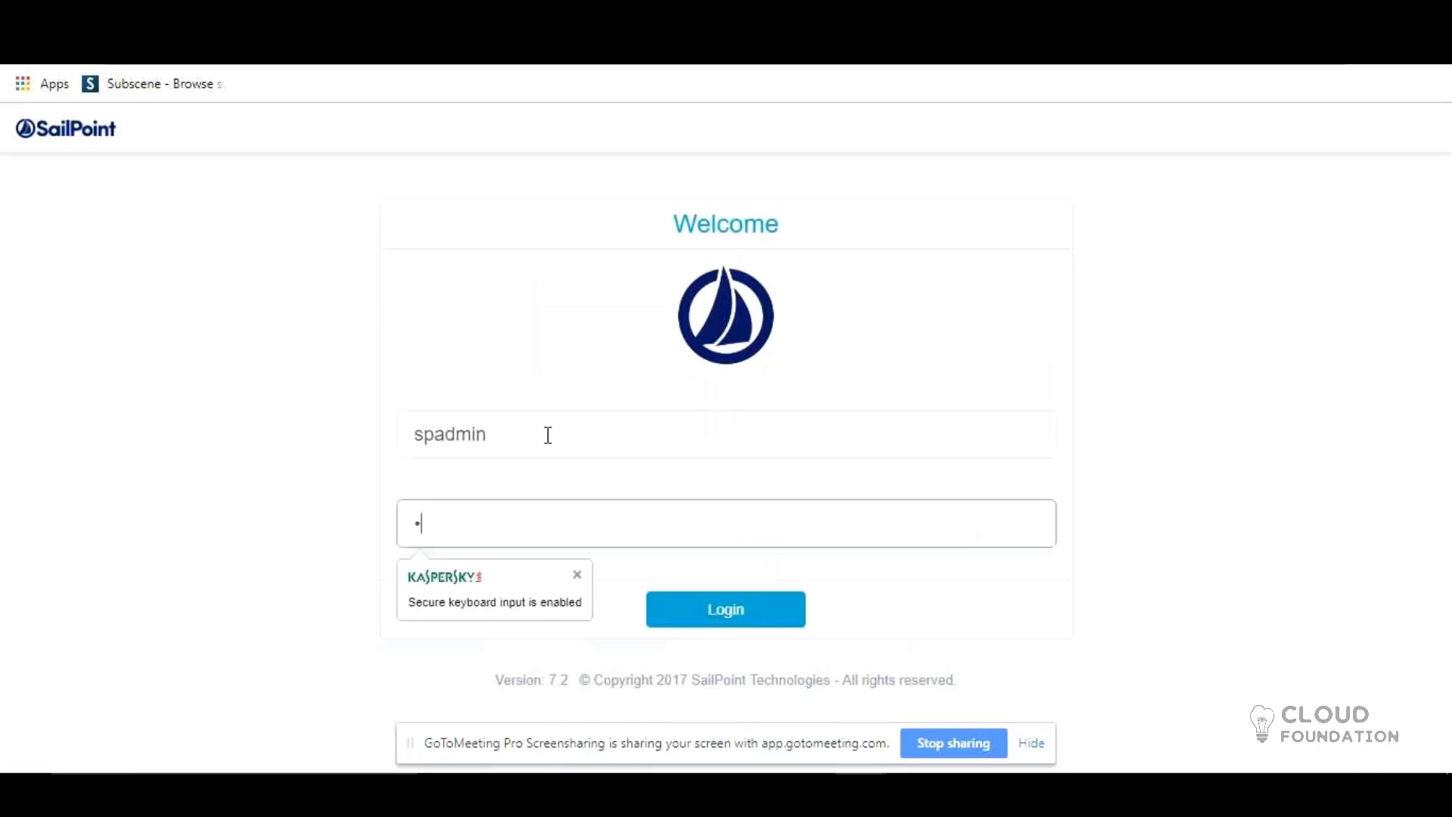
{"action": "type", "text": "dmin"}
{"action": "key", "text": "Return"}
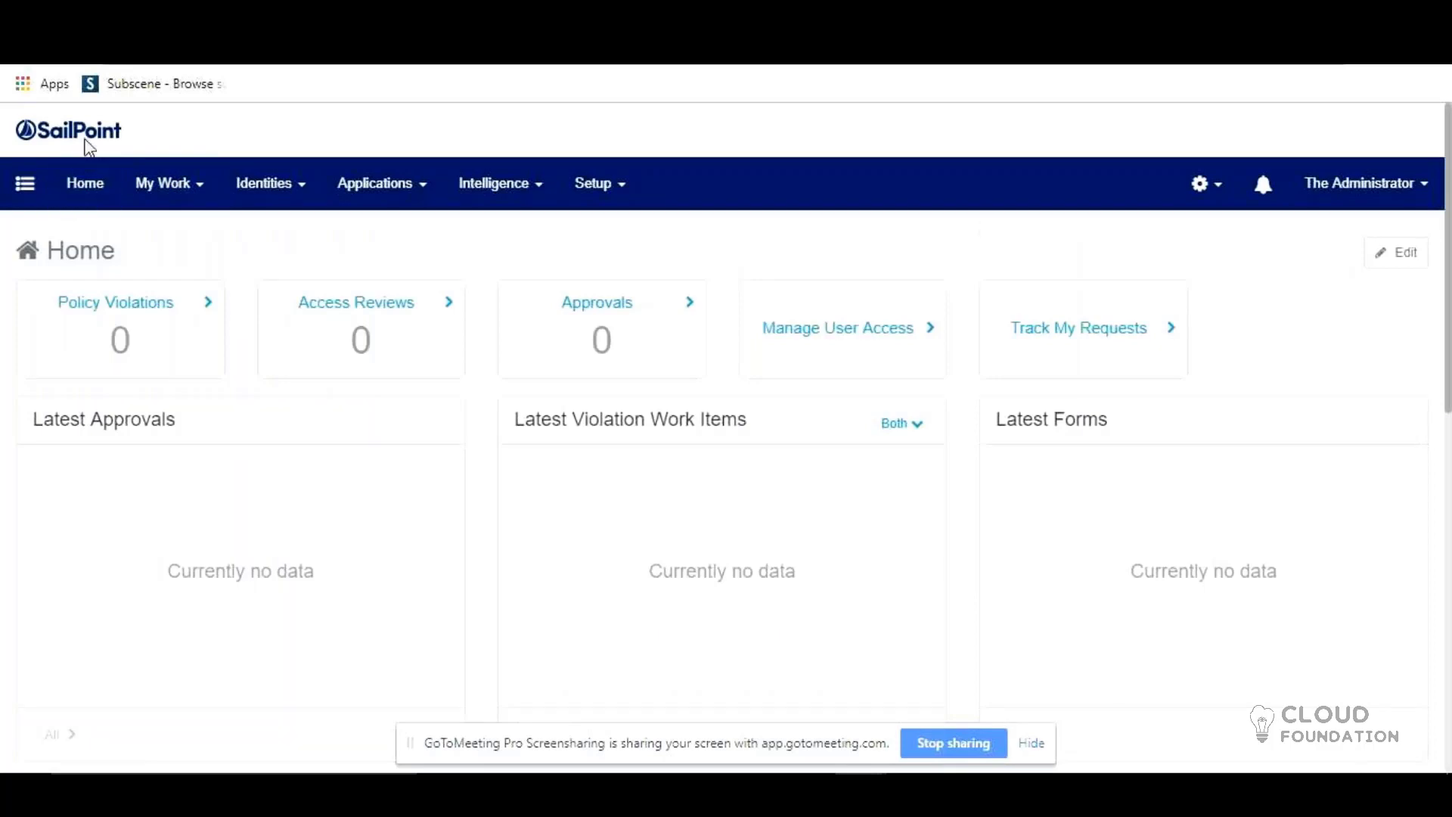
{"action": "left_click_drag", "start_coordinate": [86, 142], "coordinate": [125, 146]}
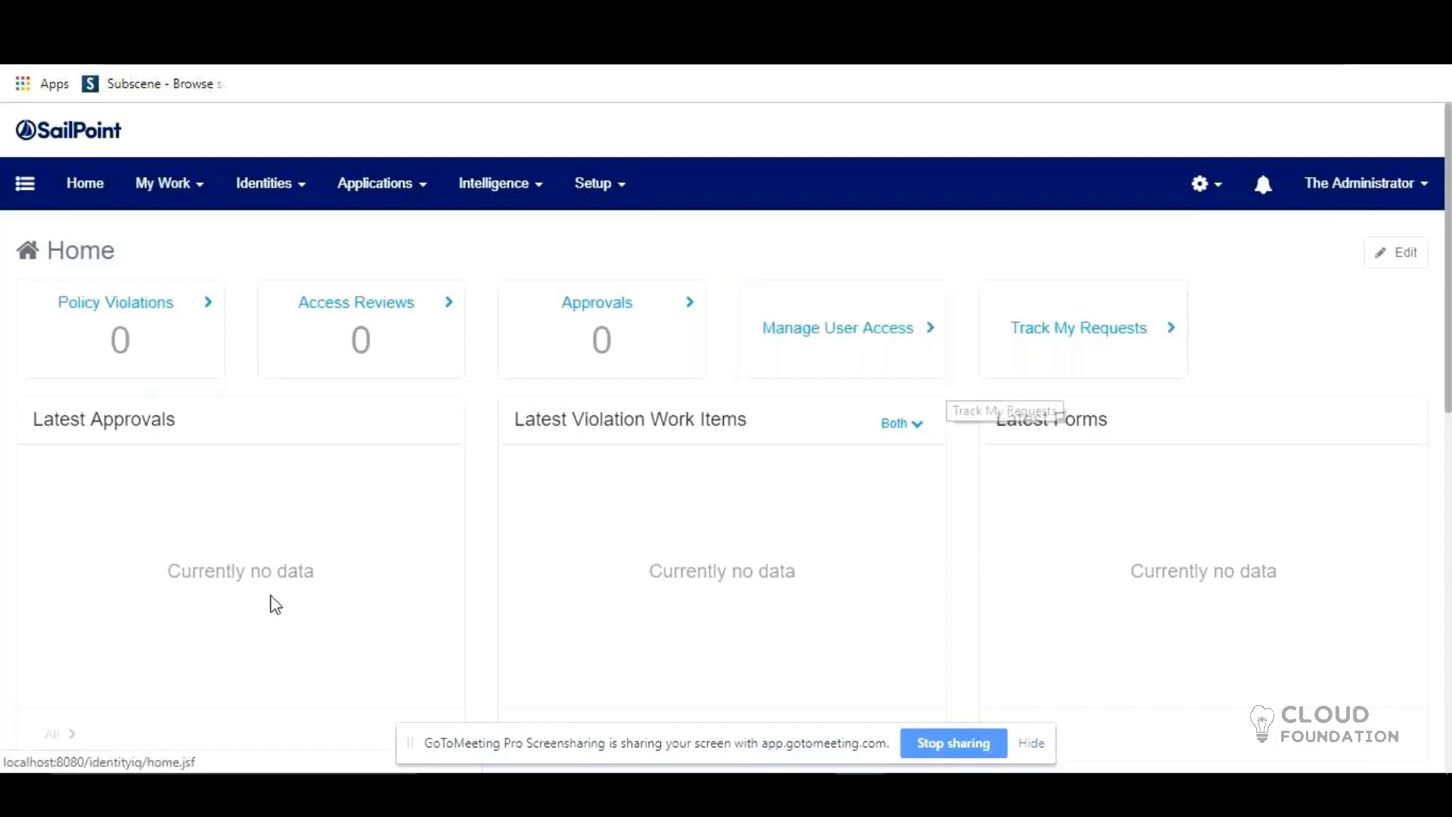
{"action": "scroll", "coordinate": [199, 548], "scroll_direction": "down", "scroll_amount": 3}
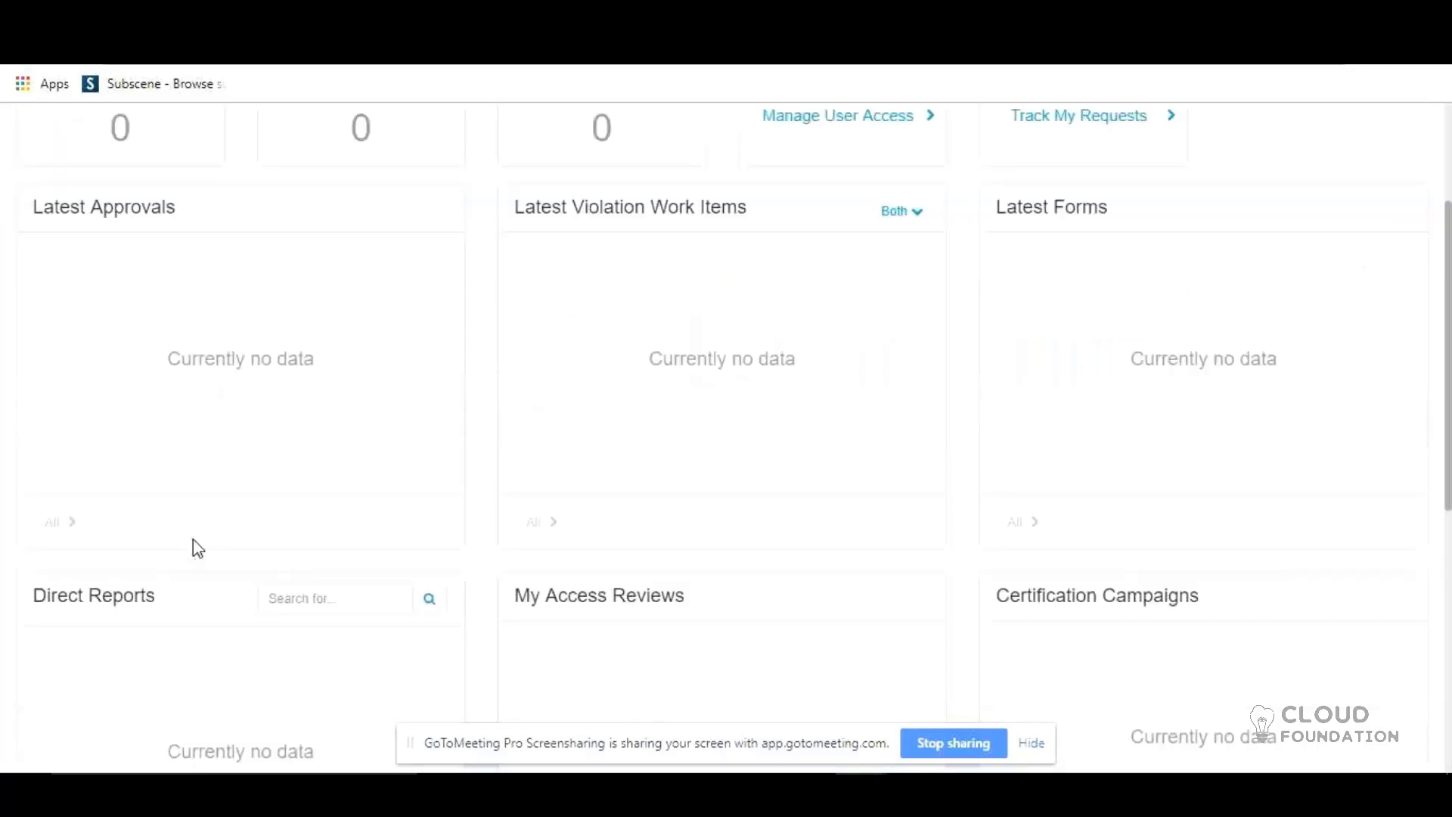
{"action": "scroll", "coordinate": [203, 614], "scroll_direction": "up", "scroll_amount": 3}
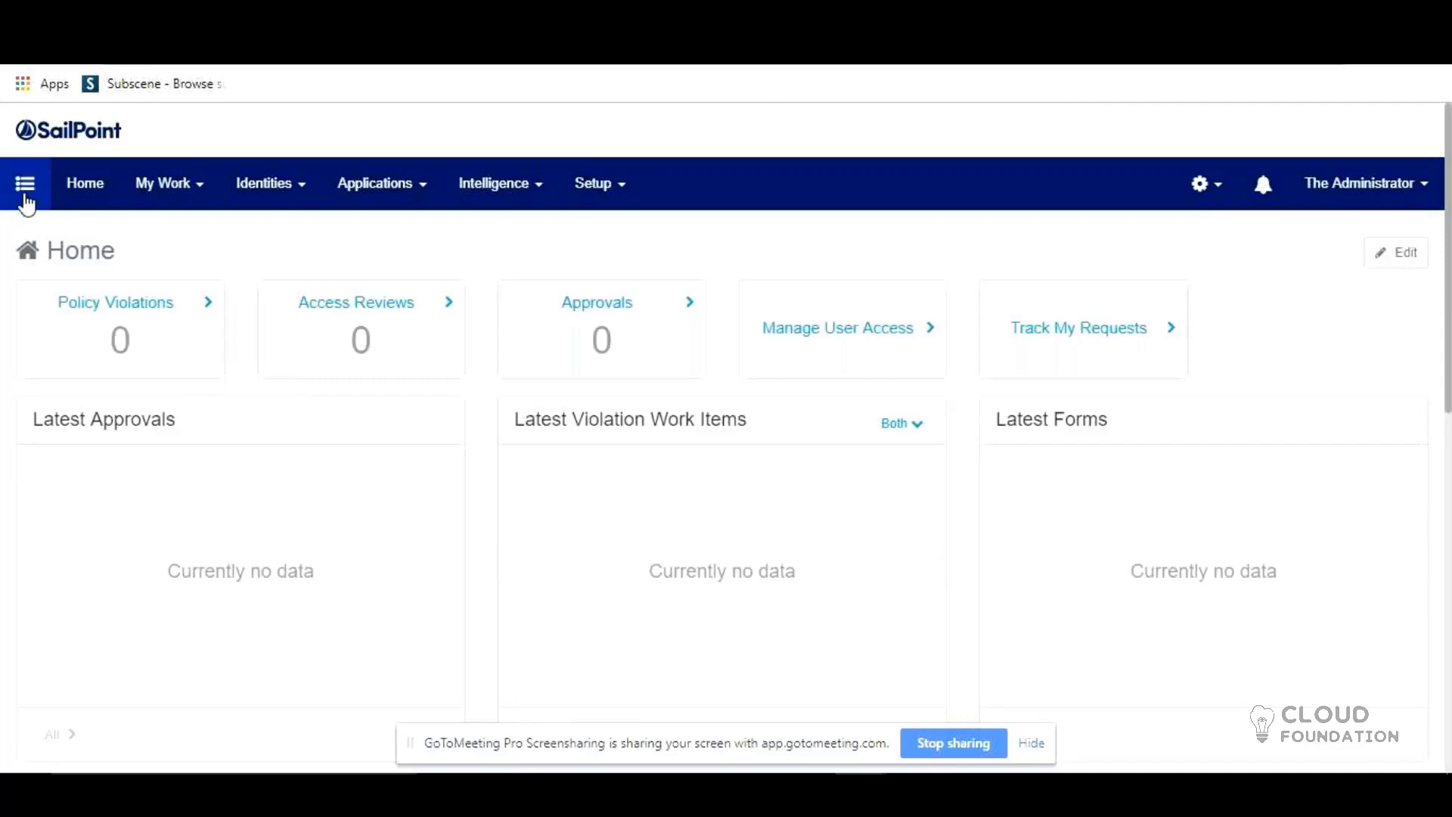
Step: Open the Compliance Dashboard from the Dashboards menu
{"action": "left_click", "coordinate": [25, 186]}
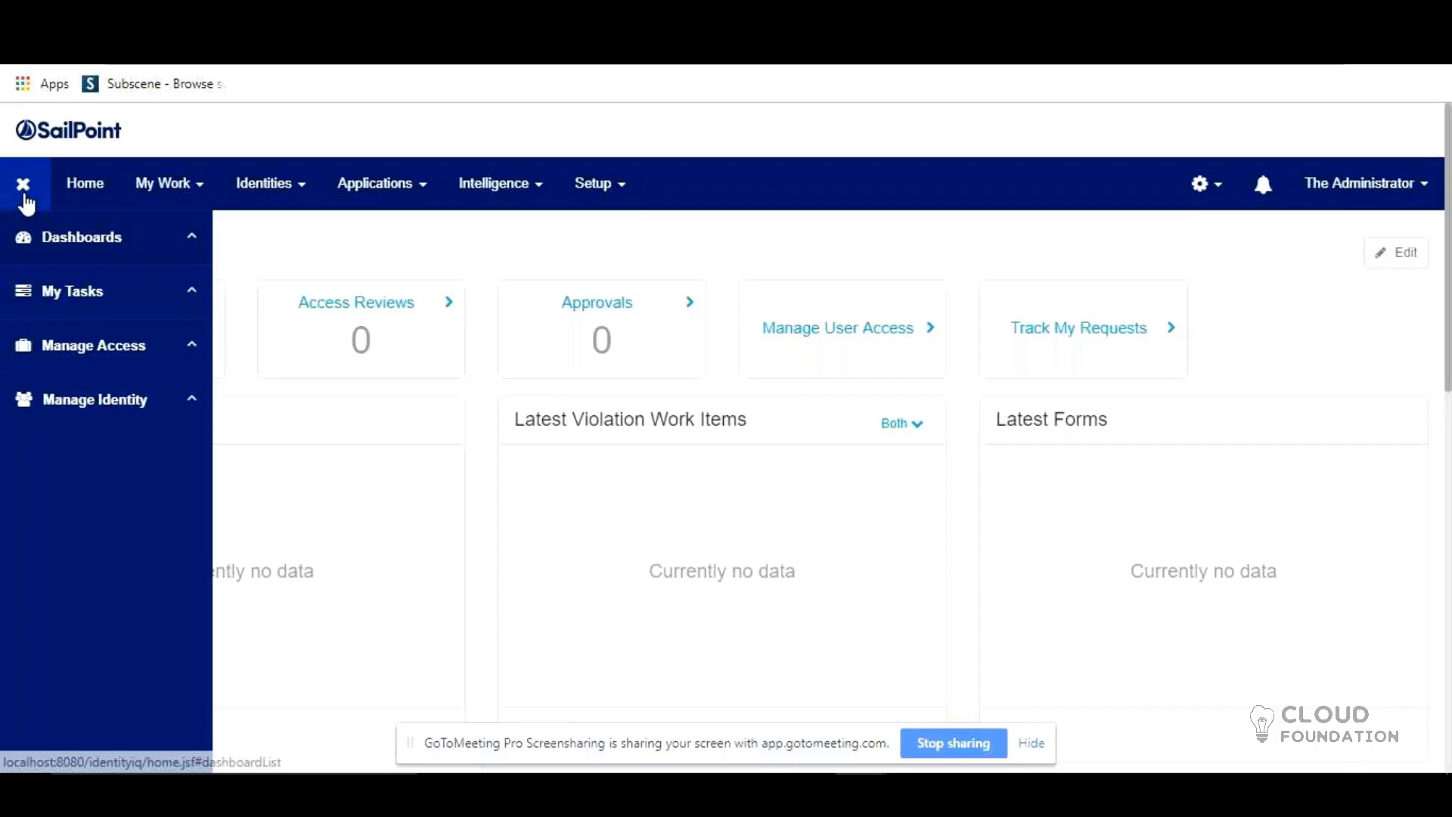
{"action": "left_click", "coordinate": [121, 241]}
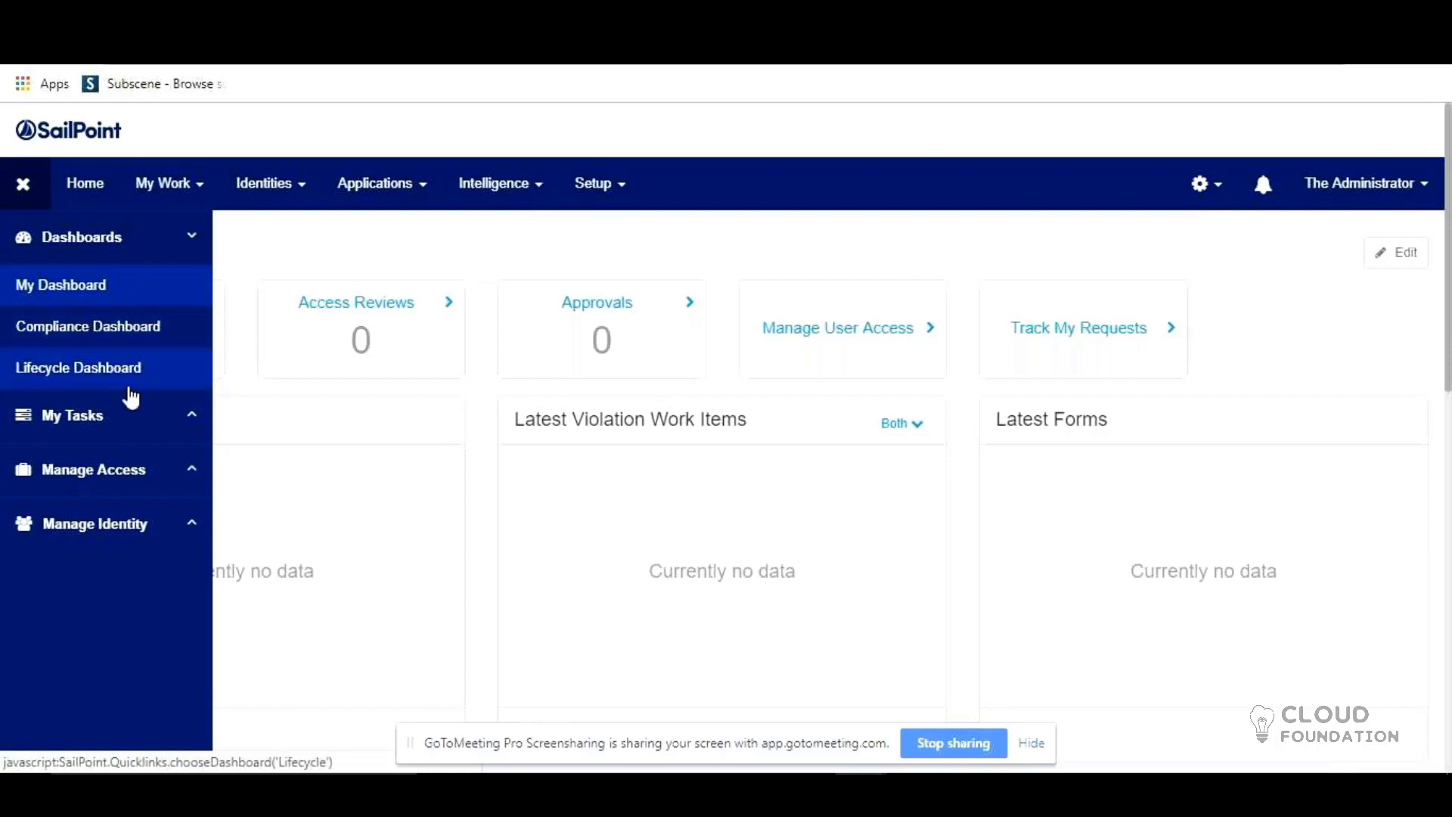
{"action": "left_click", "coordinate": [156, 348]}
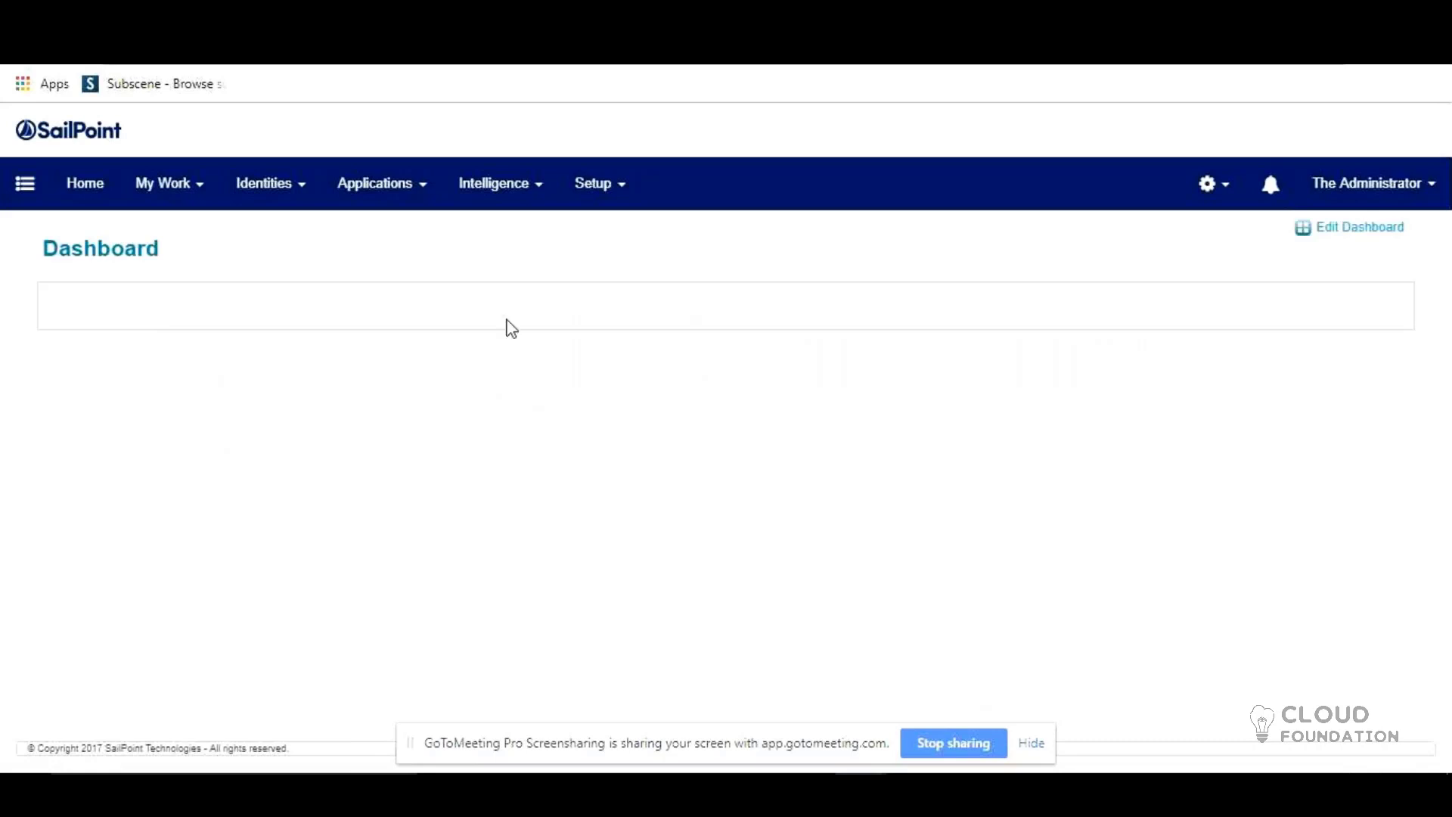
Step: Edit the Compliance Dashboard to review the Two Columns layout and the available content list
{"action": "left_click", "coordinate": [1385, 240]}
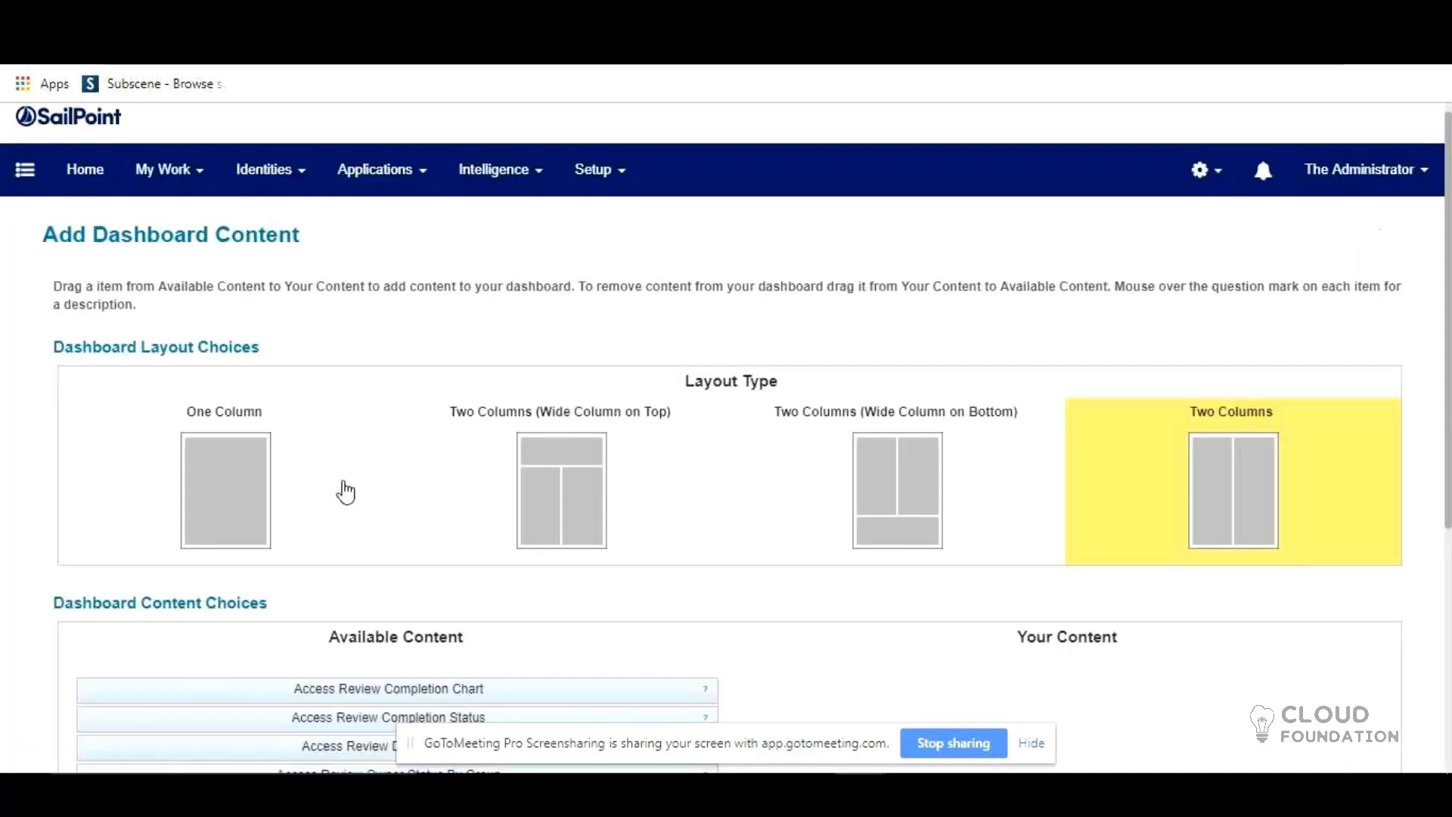
{"action": "scroll", "coordinate": [346, 492], "scroll_direction": "down", "scroll_amount": 5}
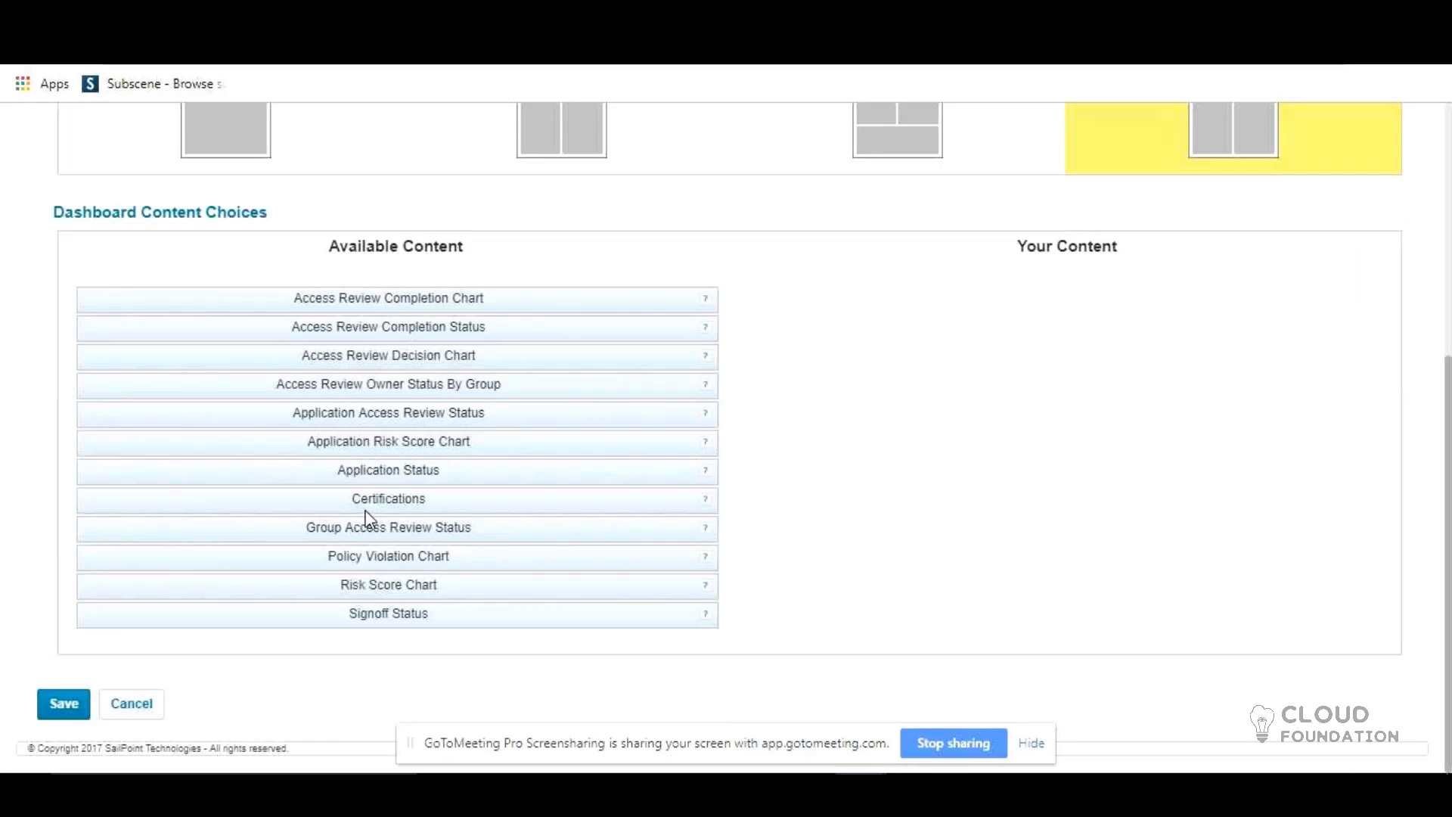
{"action": "scroll", "coordinate": [366, 520], "scroll_direction": "up", "scroll_amount": 5}
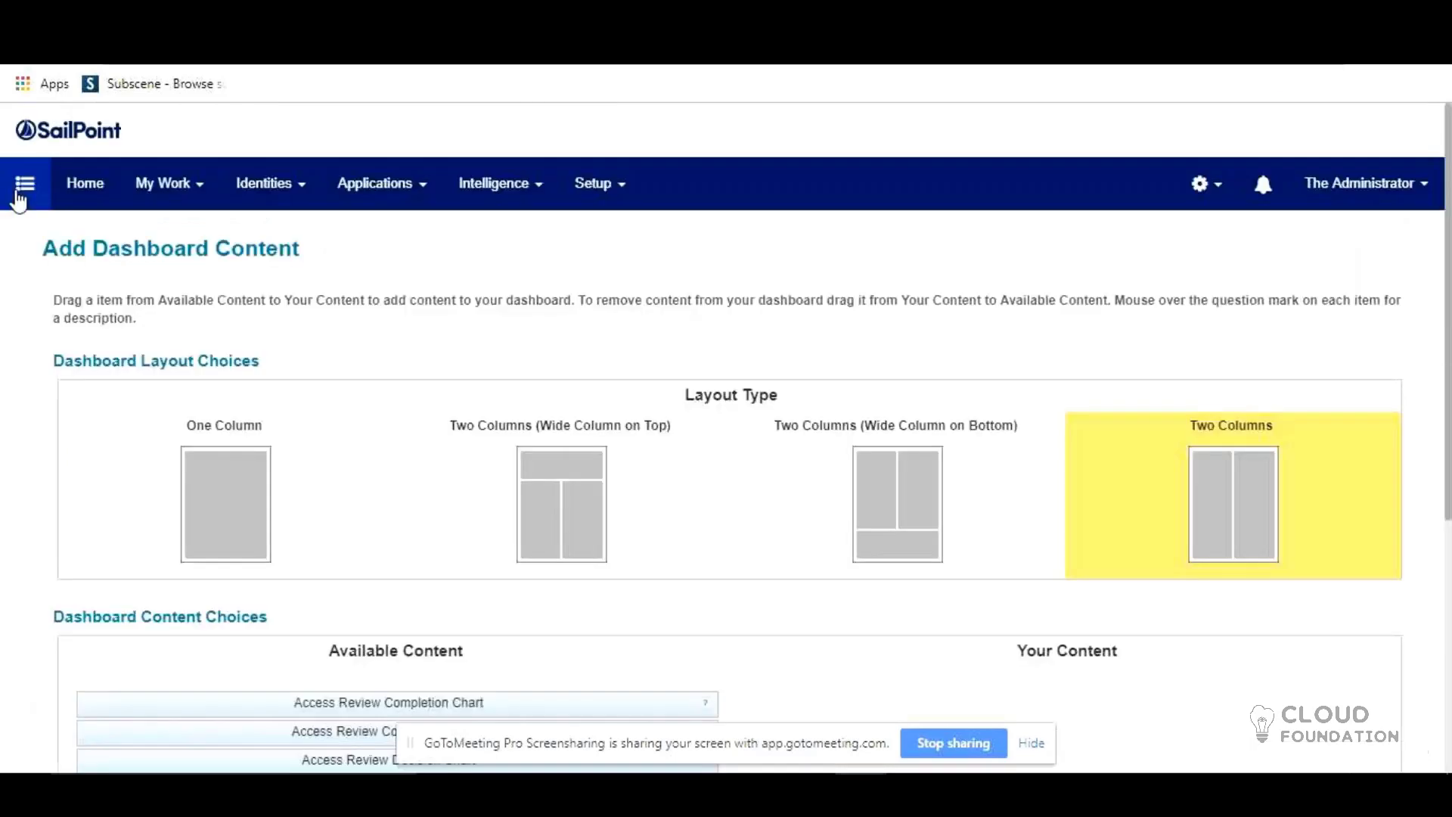
{"action": "left_click", "coordinate": [20, 195]}
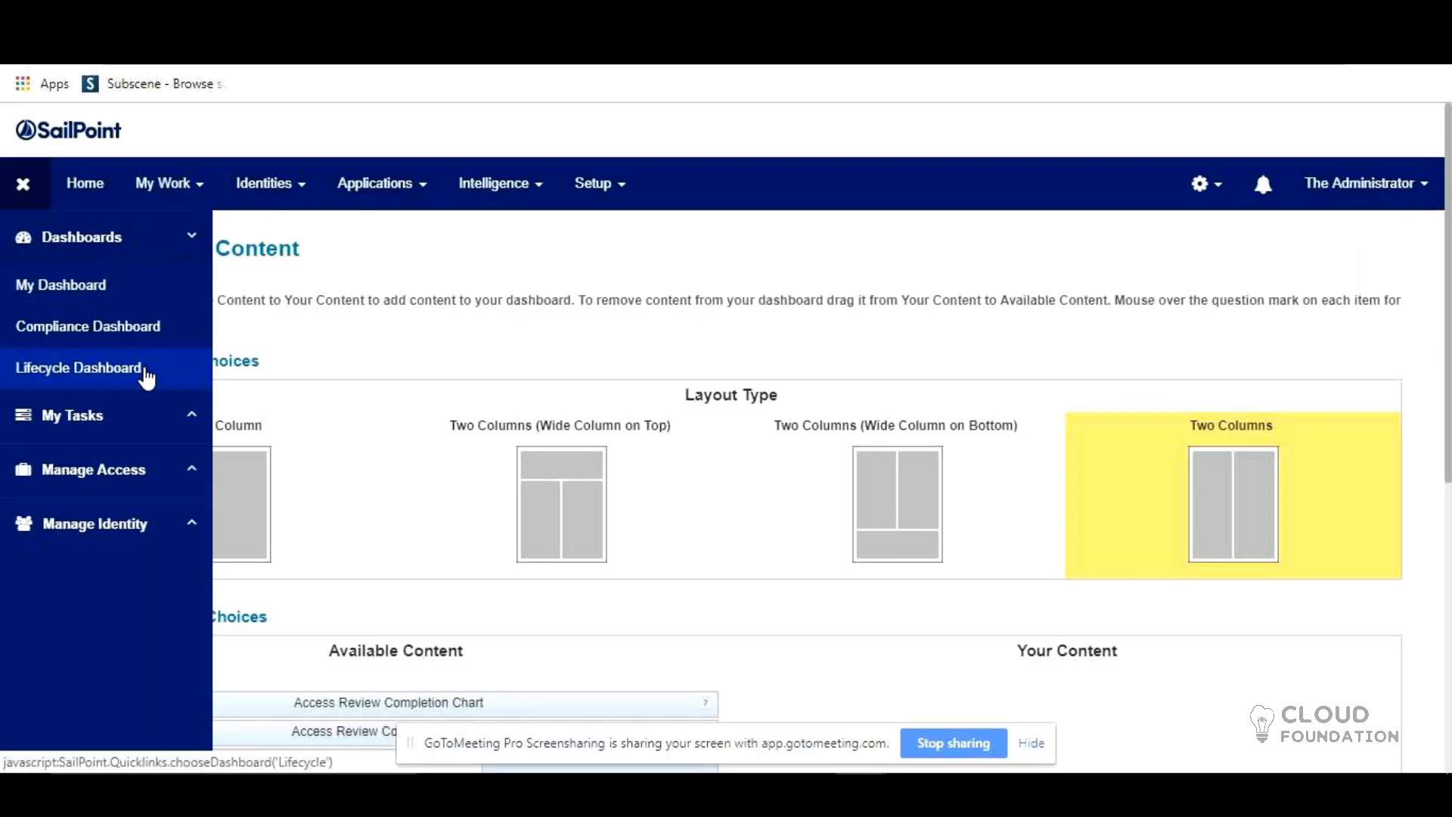
Step: Go to My Tasks > Manage Access > Manage User Access to show the Select Users step
{"action": "left_click", "coordinate": [151, 423]}
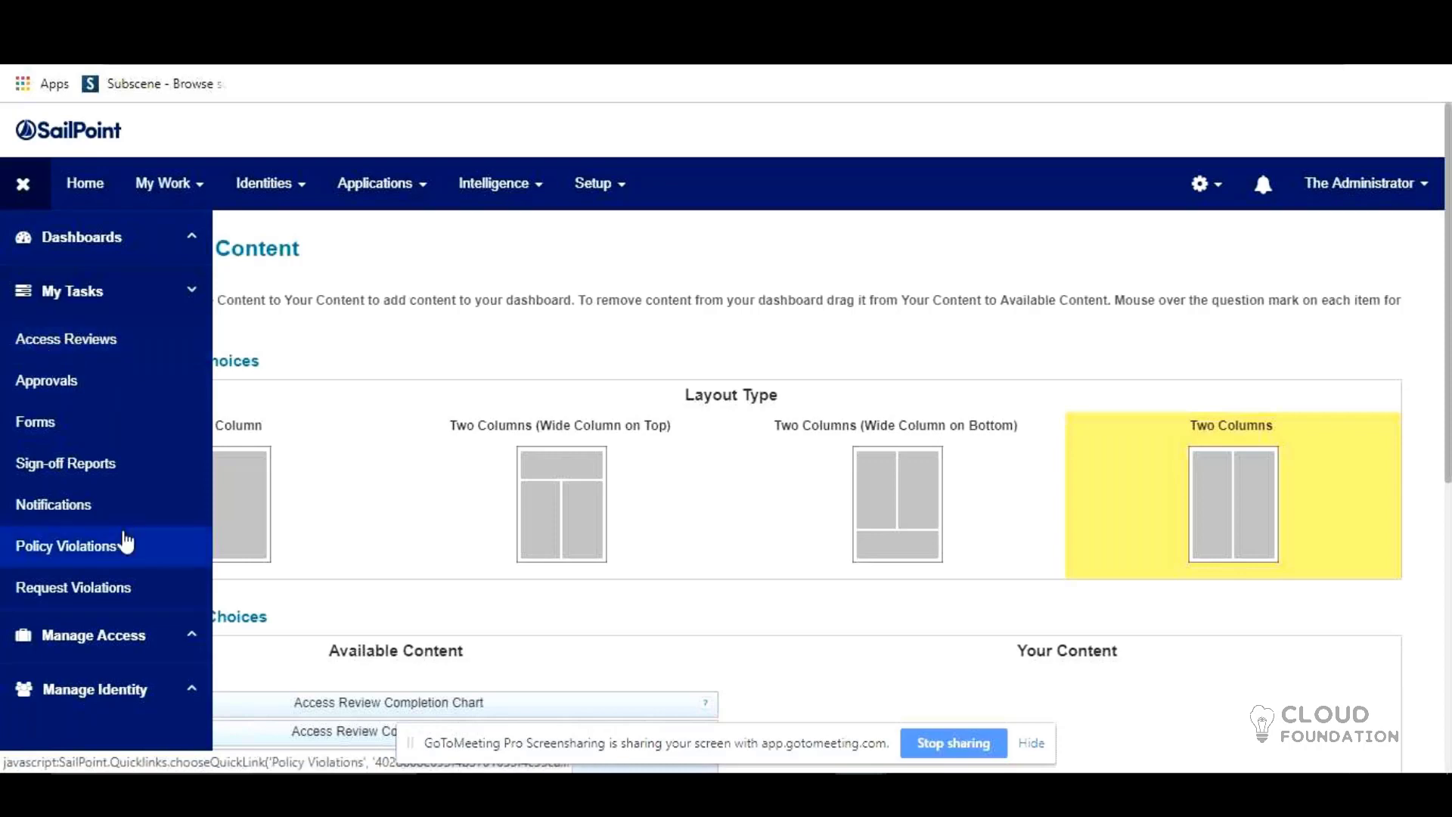
{"action": "left_click", "coordinate": [121, 635]}
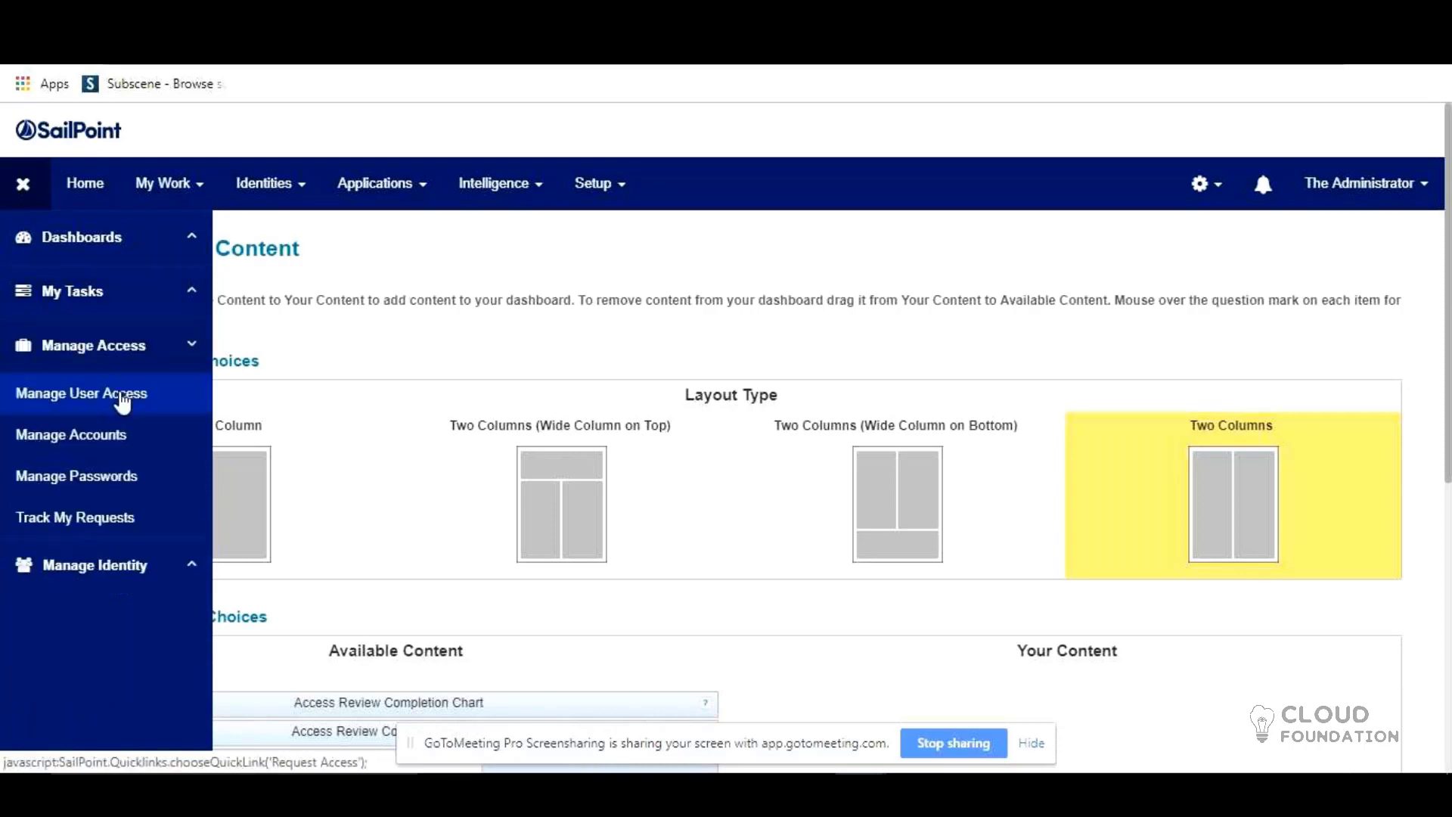
{"action": "left_click", "coordinate": [121, 396]}
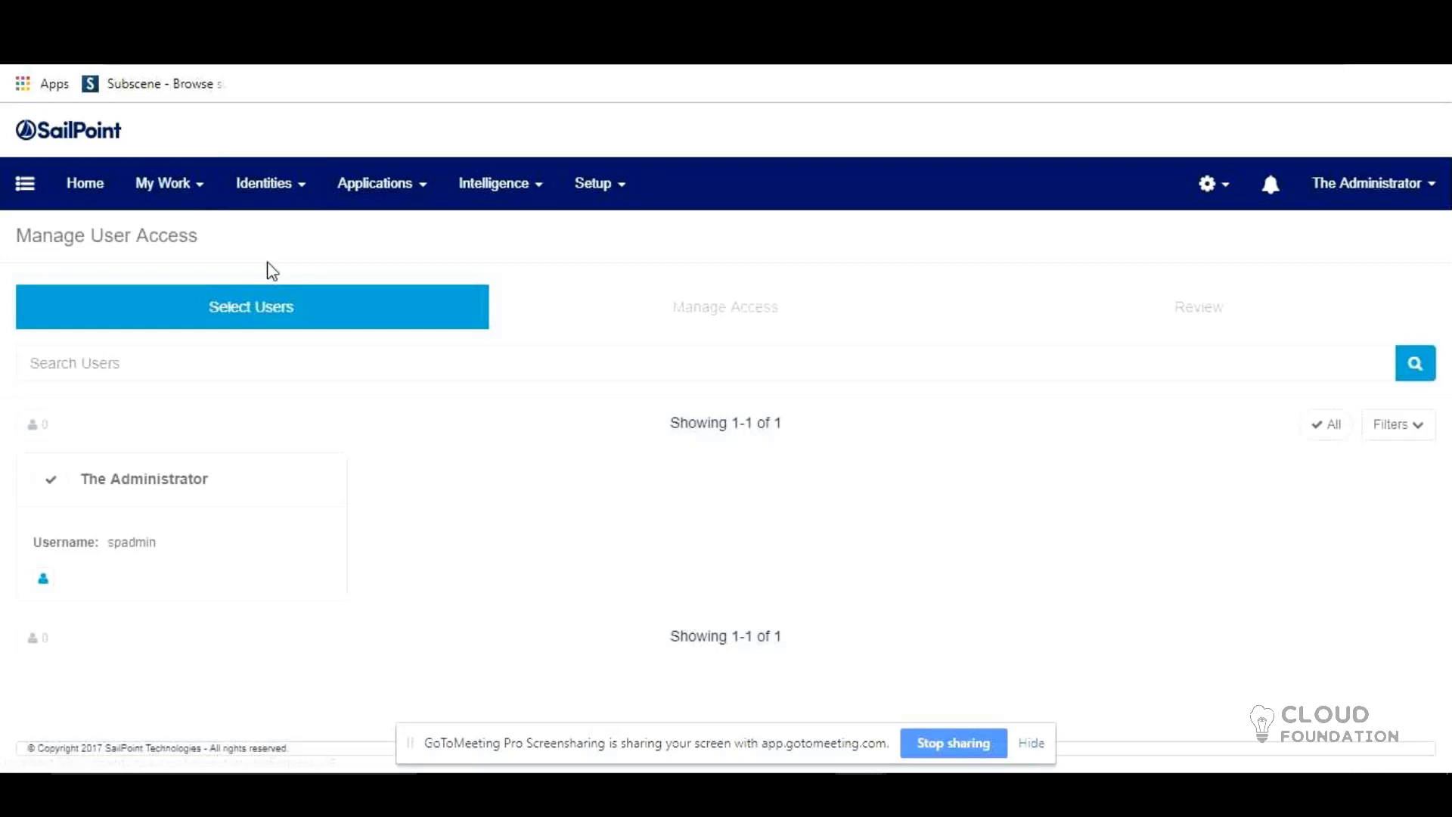
Step: Expand the Manage Access and Manage Identity sections in the side navigation
{"action": "left_click", "coordinate": [25, 183]}
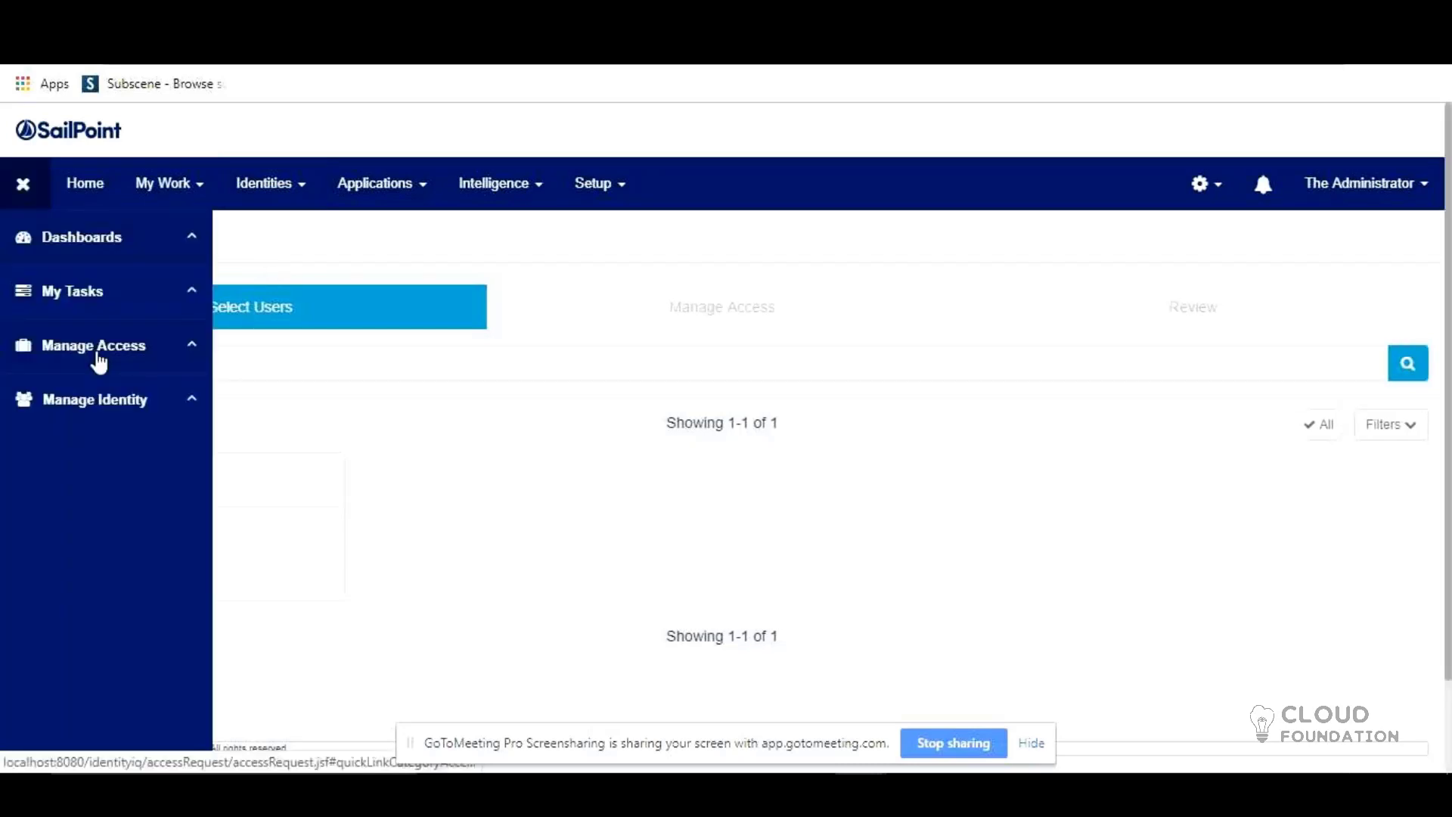
{"action": "left_click", "coordinate": [99, 356]}
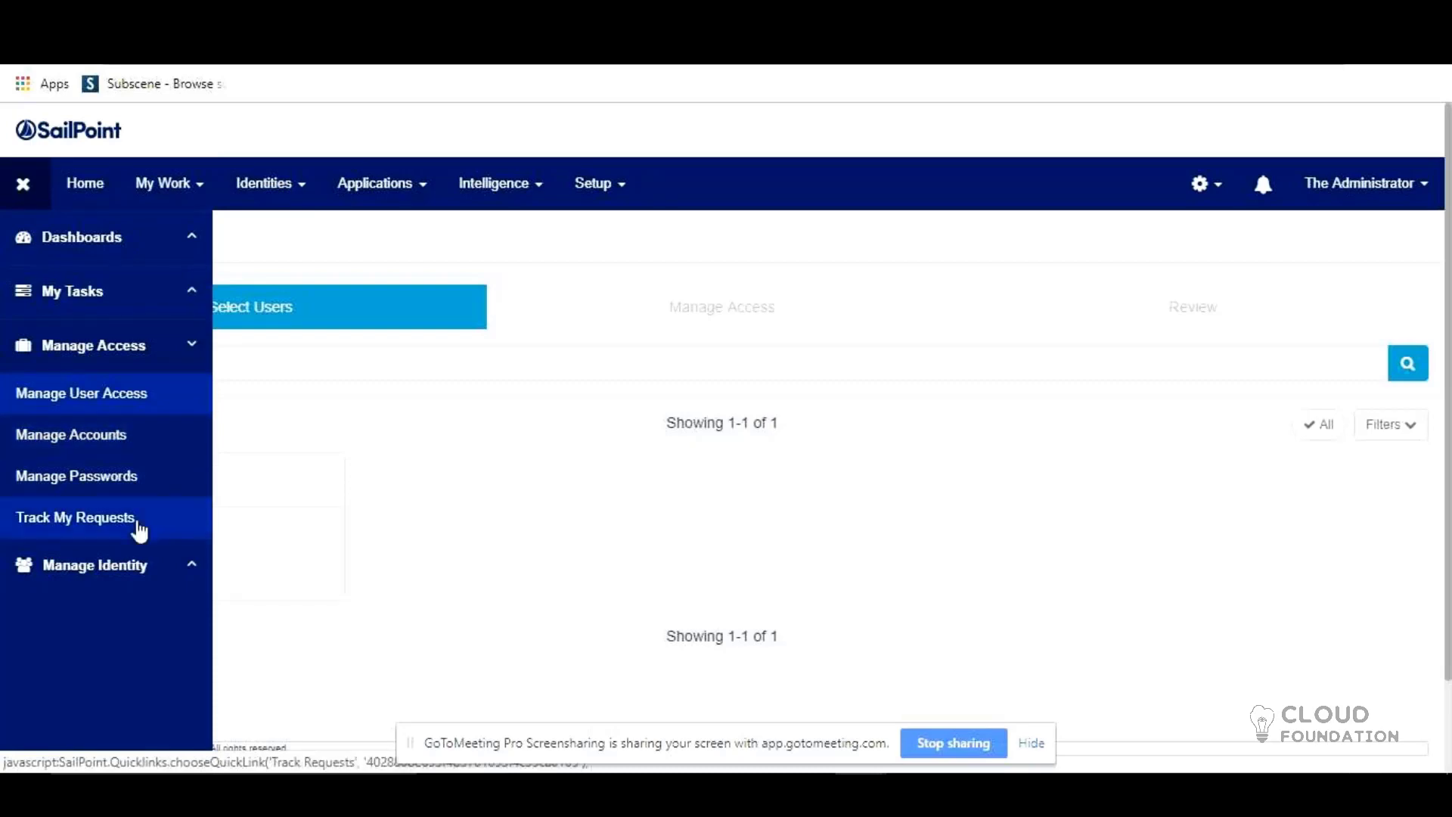
{"action": "left_click", "coordinate": [134, 564]}
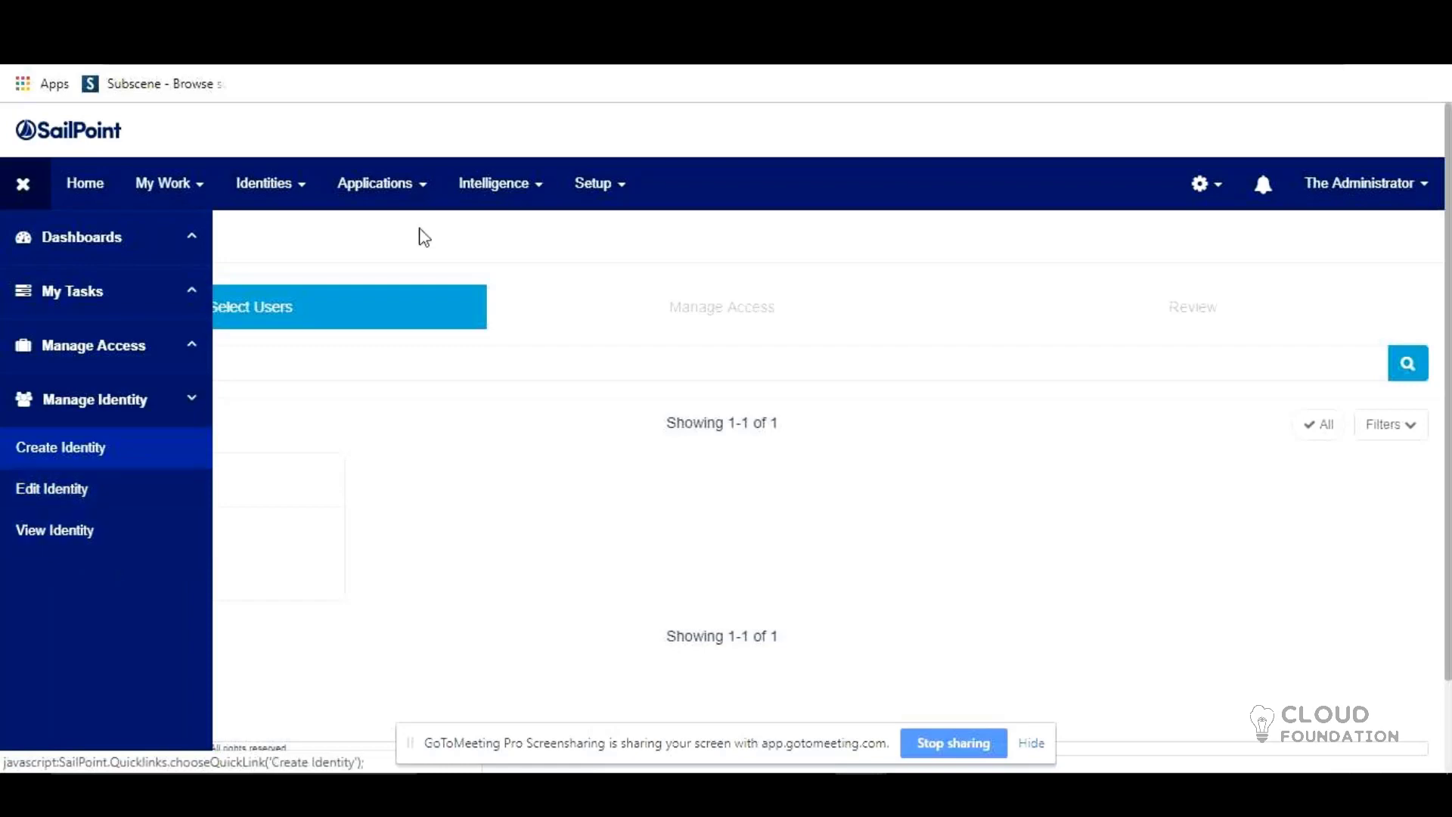
Step: Show the Identities, Applications and gear system-setup dropdown options
{"action": "left_click", "coordinate": [261, 193]}
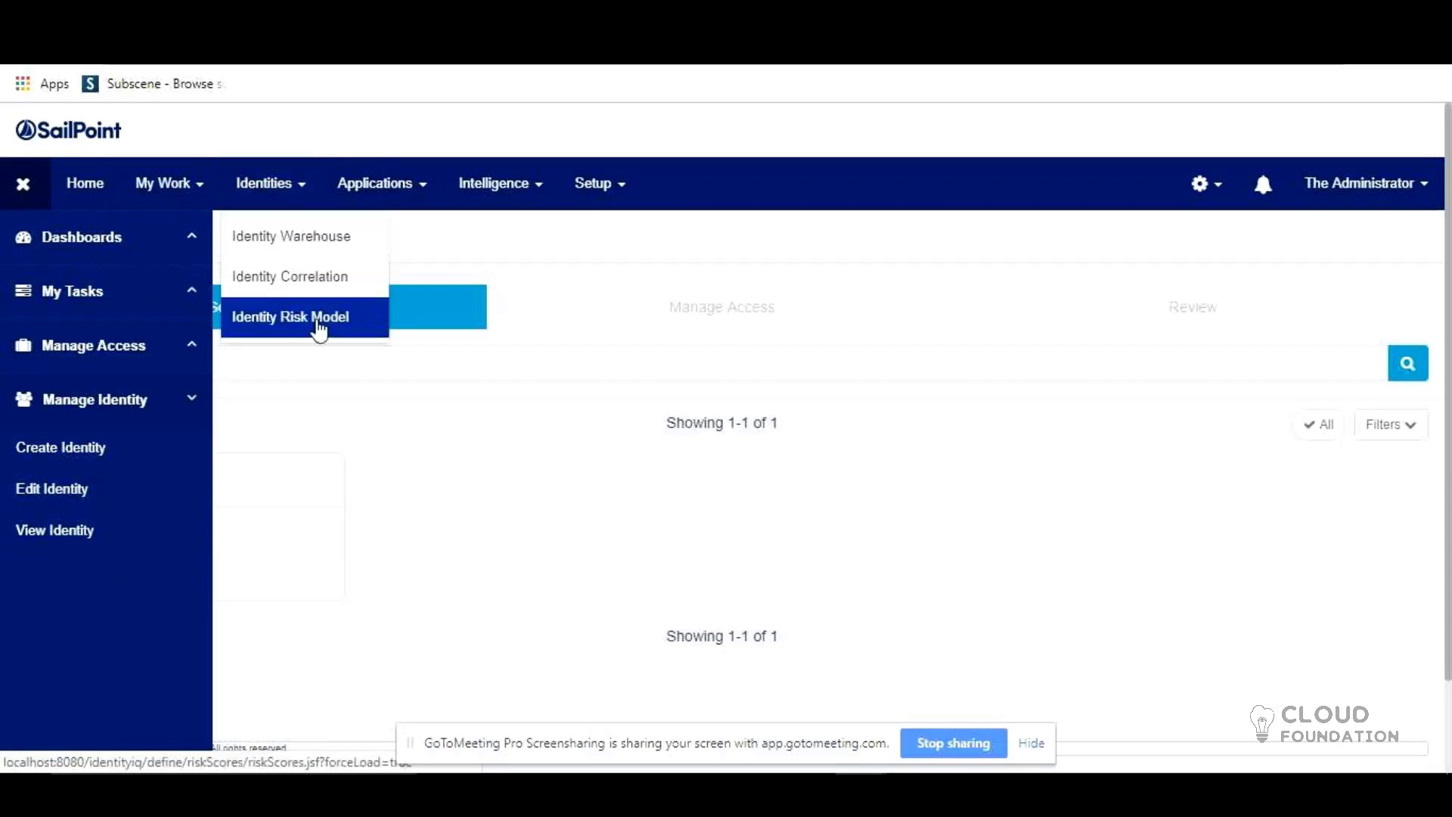
{"action": "left_click", "coordinate": [420, 195]}
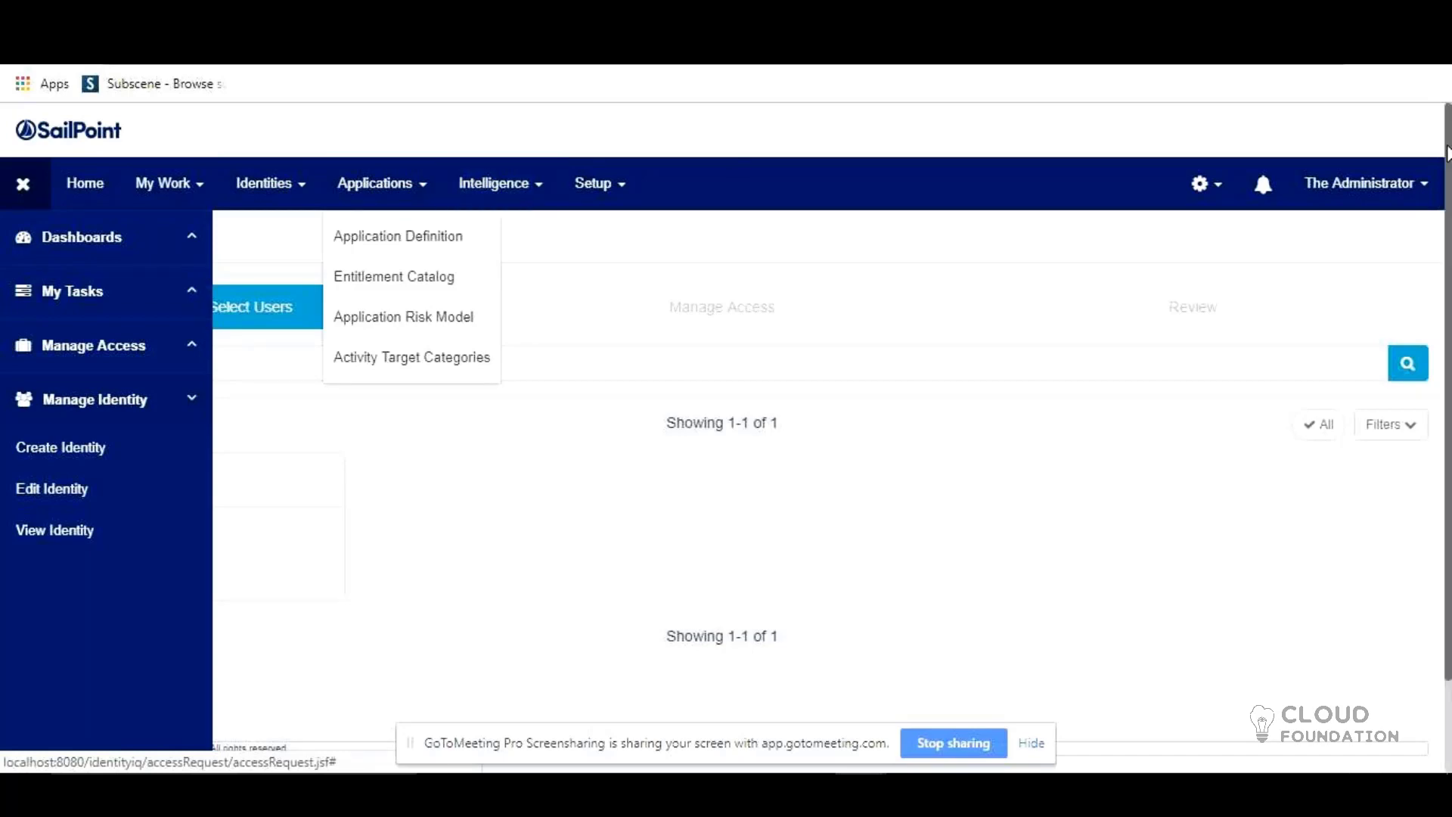
{"action": "left_click", "coordinate": [1204, 198]}
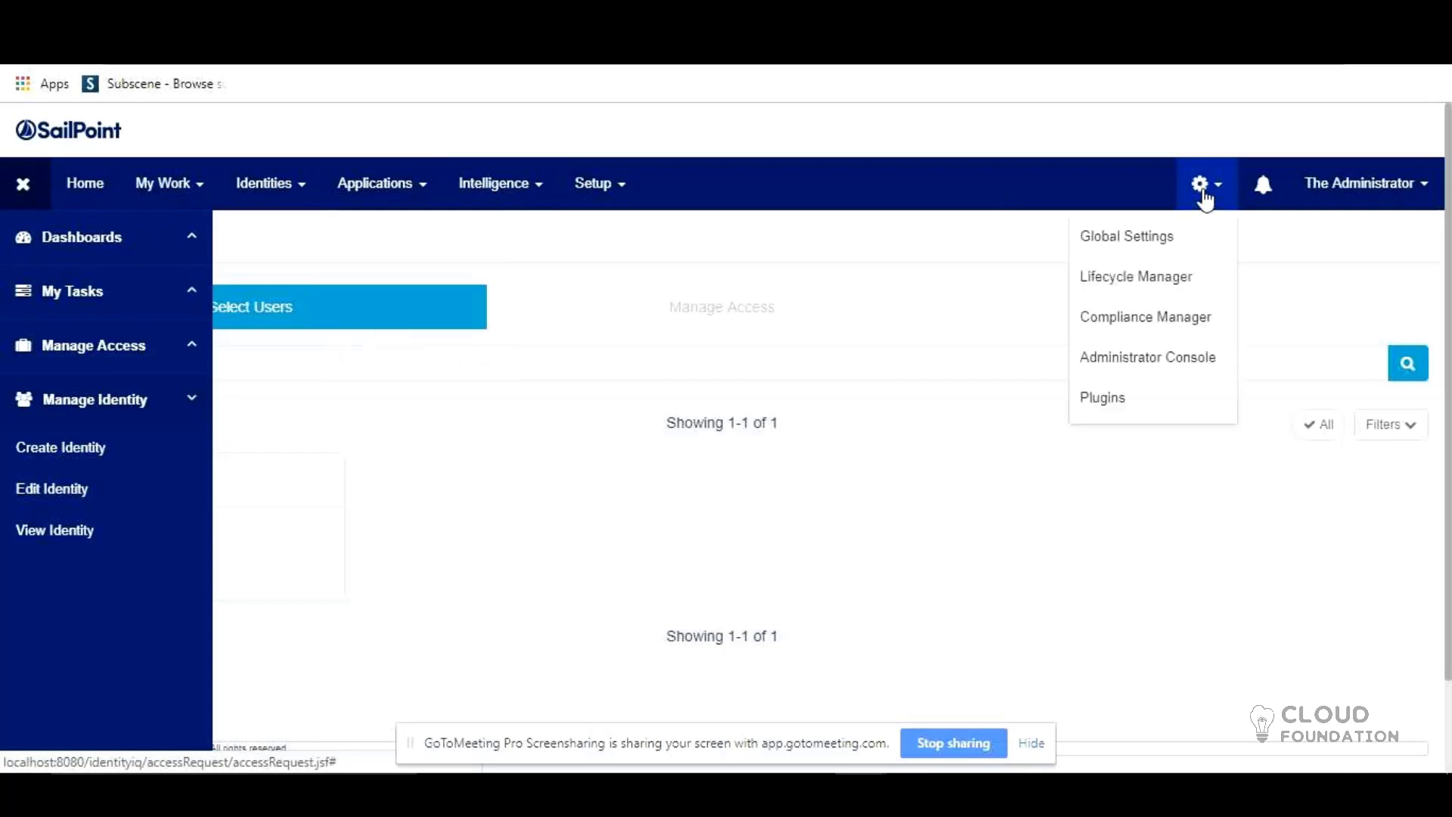
Step: Browse the Global Settings page, then return to the presentation's Pre-Requisites slide
{"action": "left_click", "coordinate": [1171, 243]}
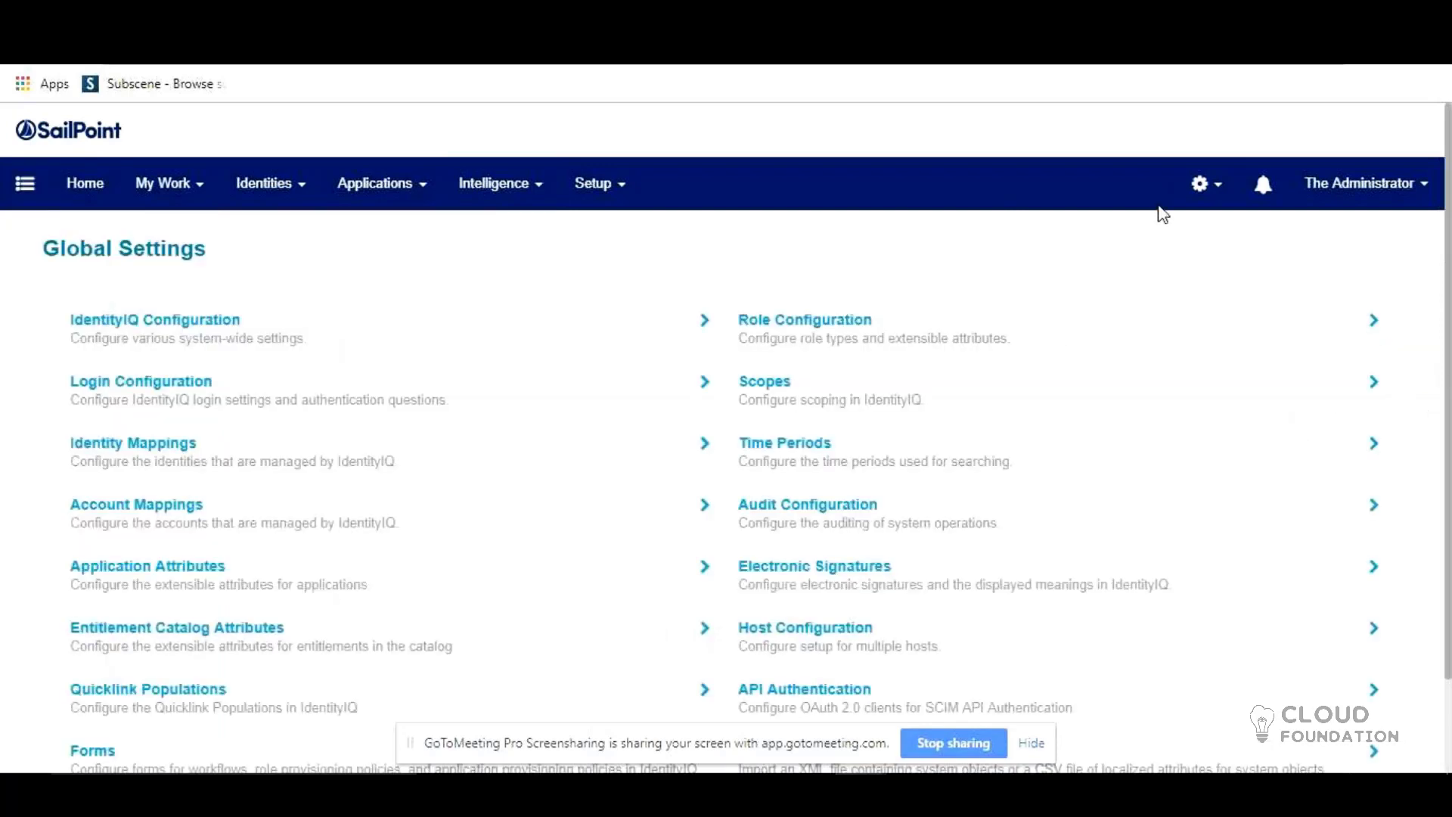
{"action": "scroll", "coordinate": [483, 433], "scroll_direction": "down", "scroll_amount": 2}
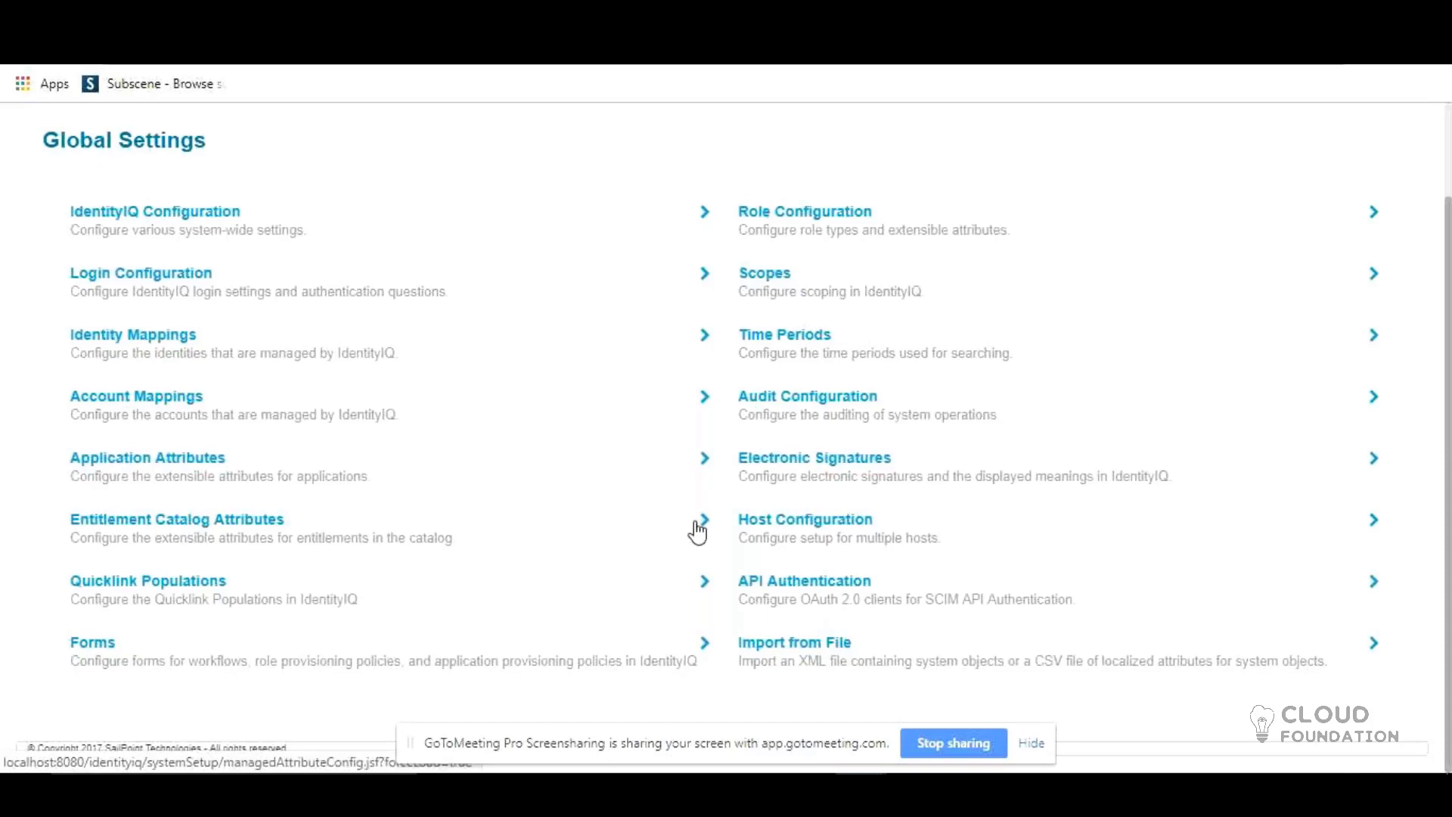
{"action": "scroll", "coordinate": [316, 234], "scroll_direction": "up", "scroll_amount": 2}
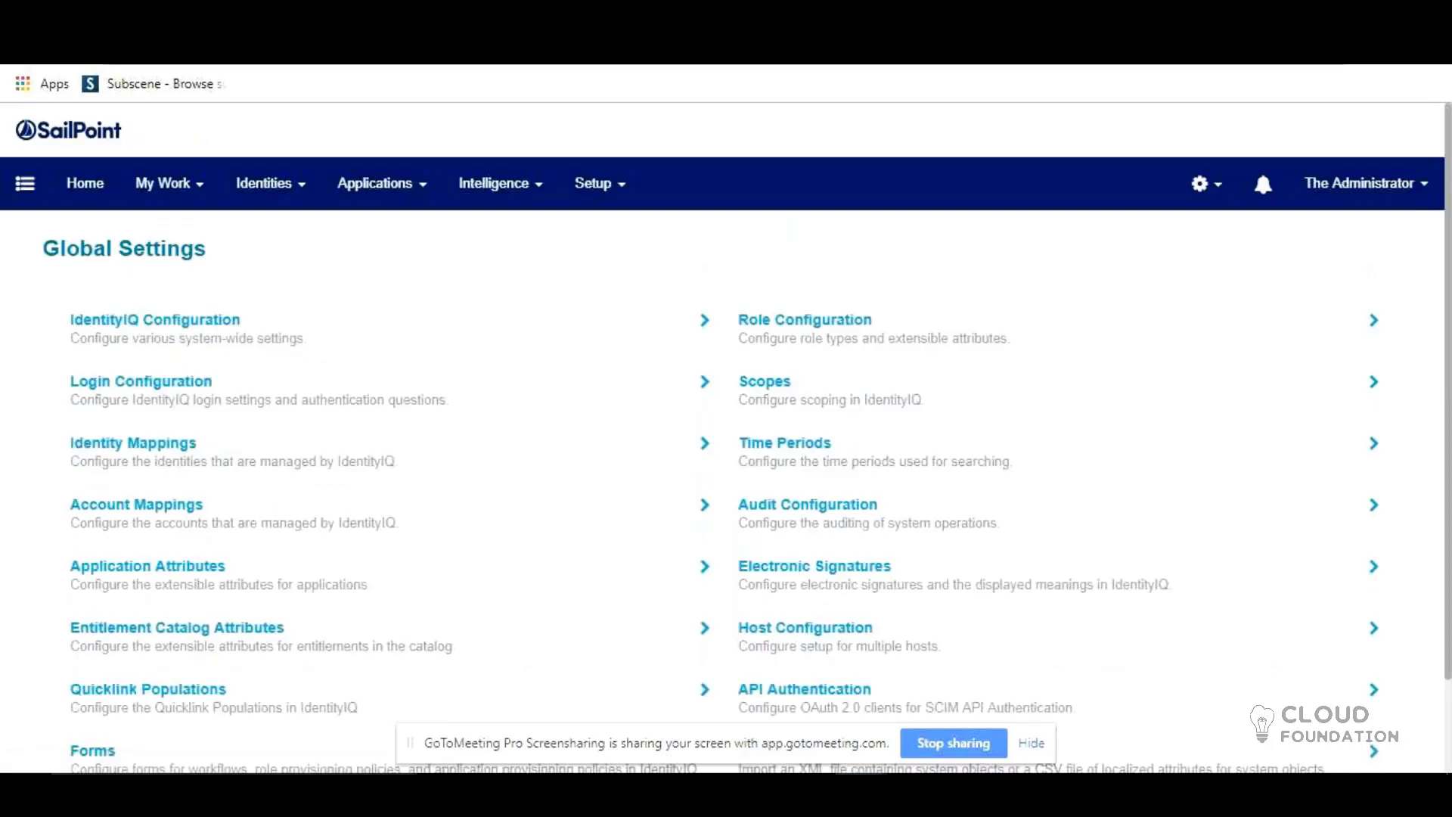
{"action": "scroll", "coordinate": [525, 407], "scroll_direction": "down", "scroll_amount": 1}
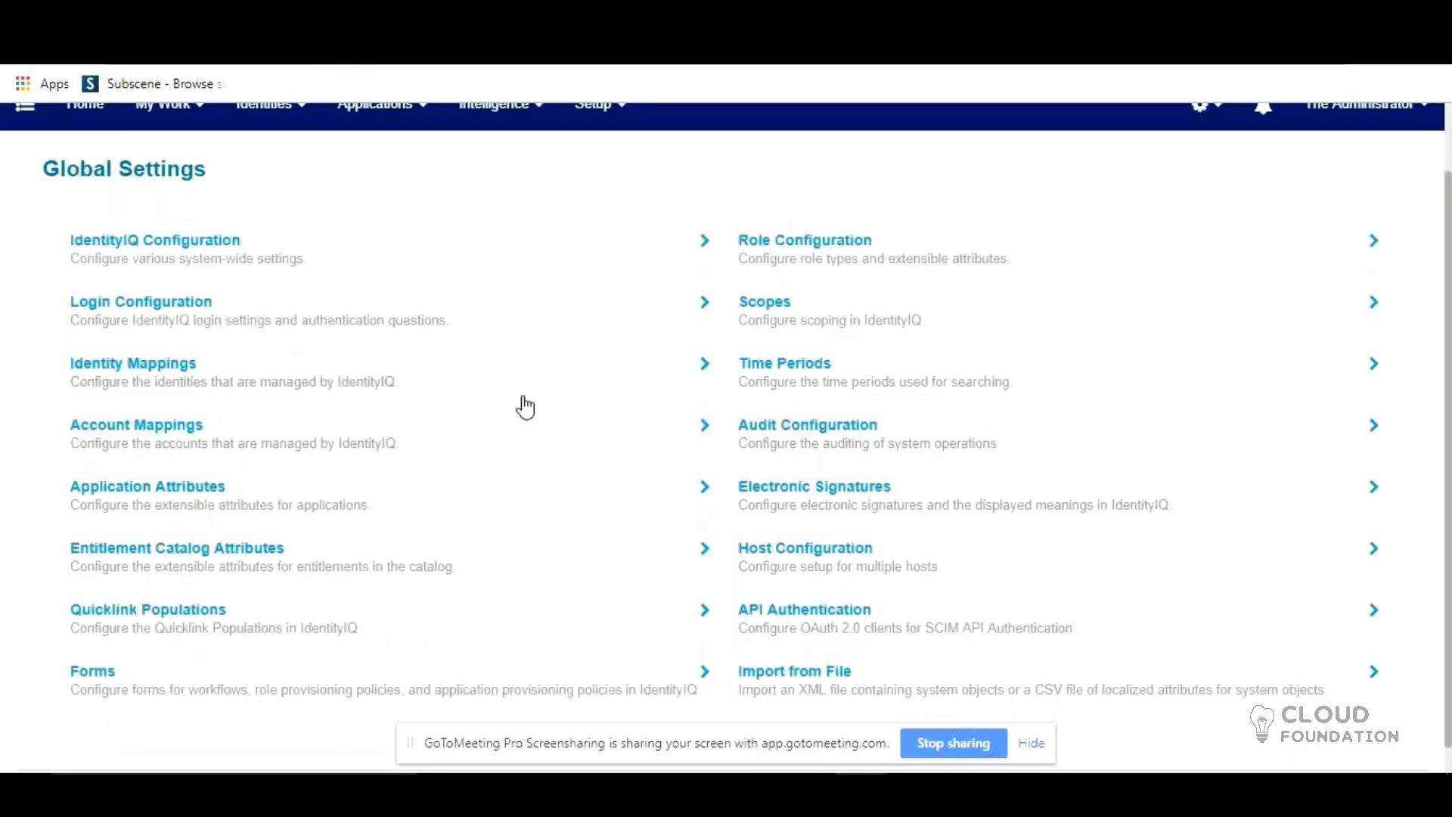
{"action": "scroll", "coordinate": [525, 407], "scroll_direction": "up", "scroll_amount": 1}
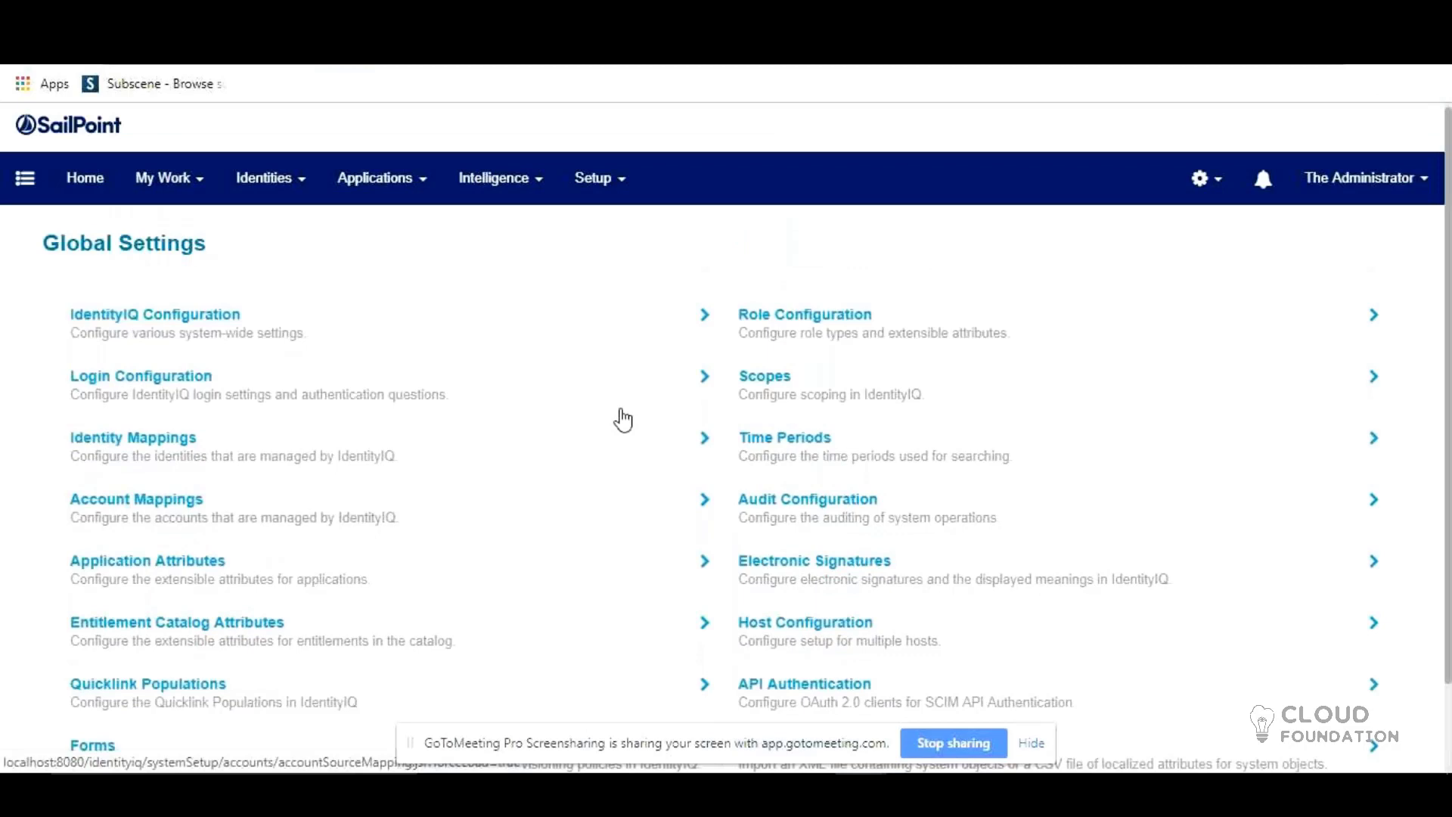
{"action": "scroll", "coordinate": [623, 421], "scroll_direction": "up", "scroll_amount": 1}
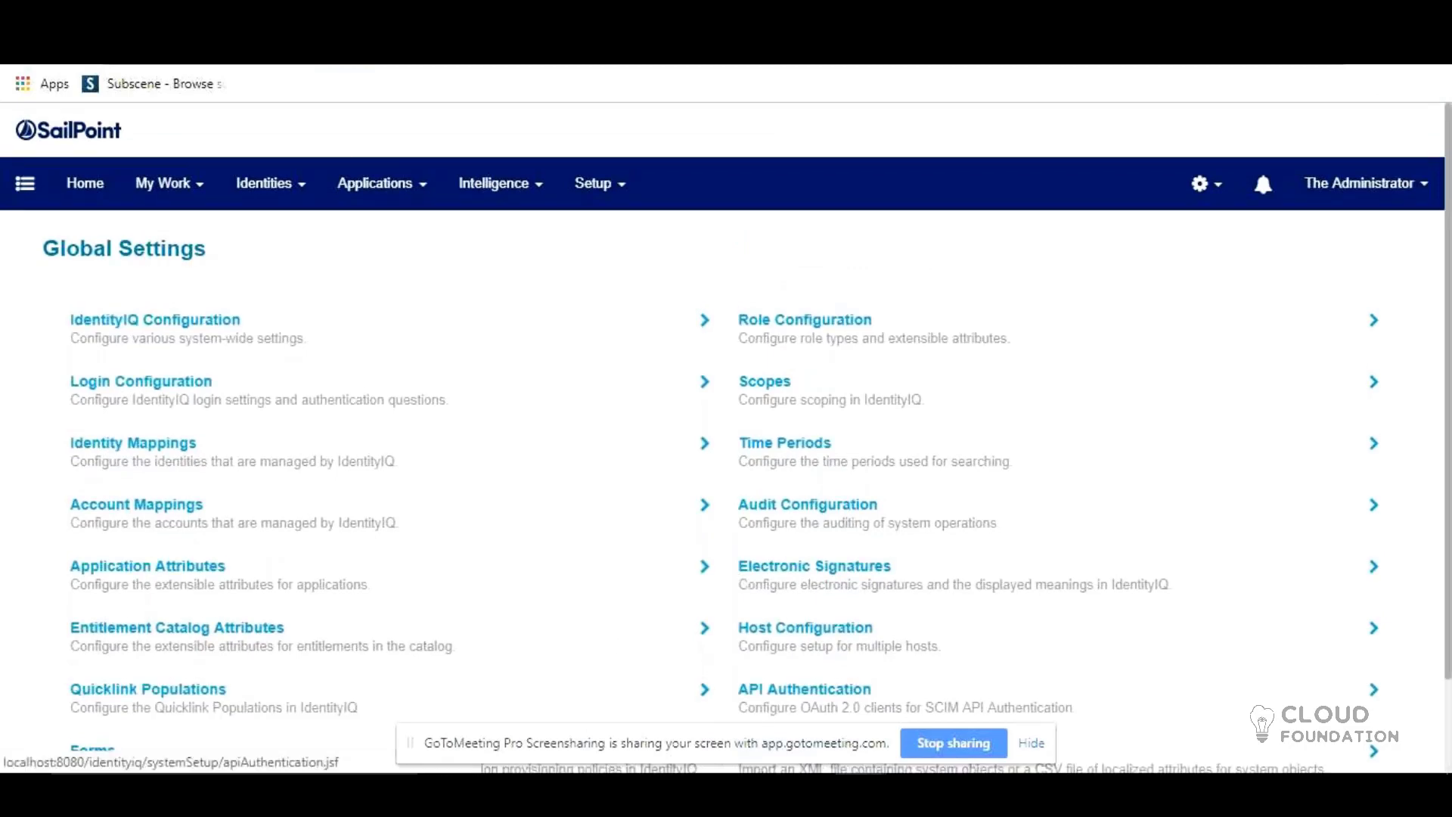
{"action": "key", "text": "alt+Tab"}
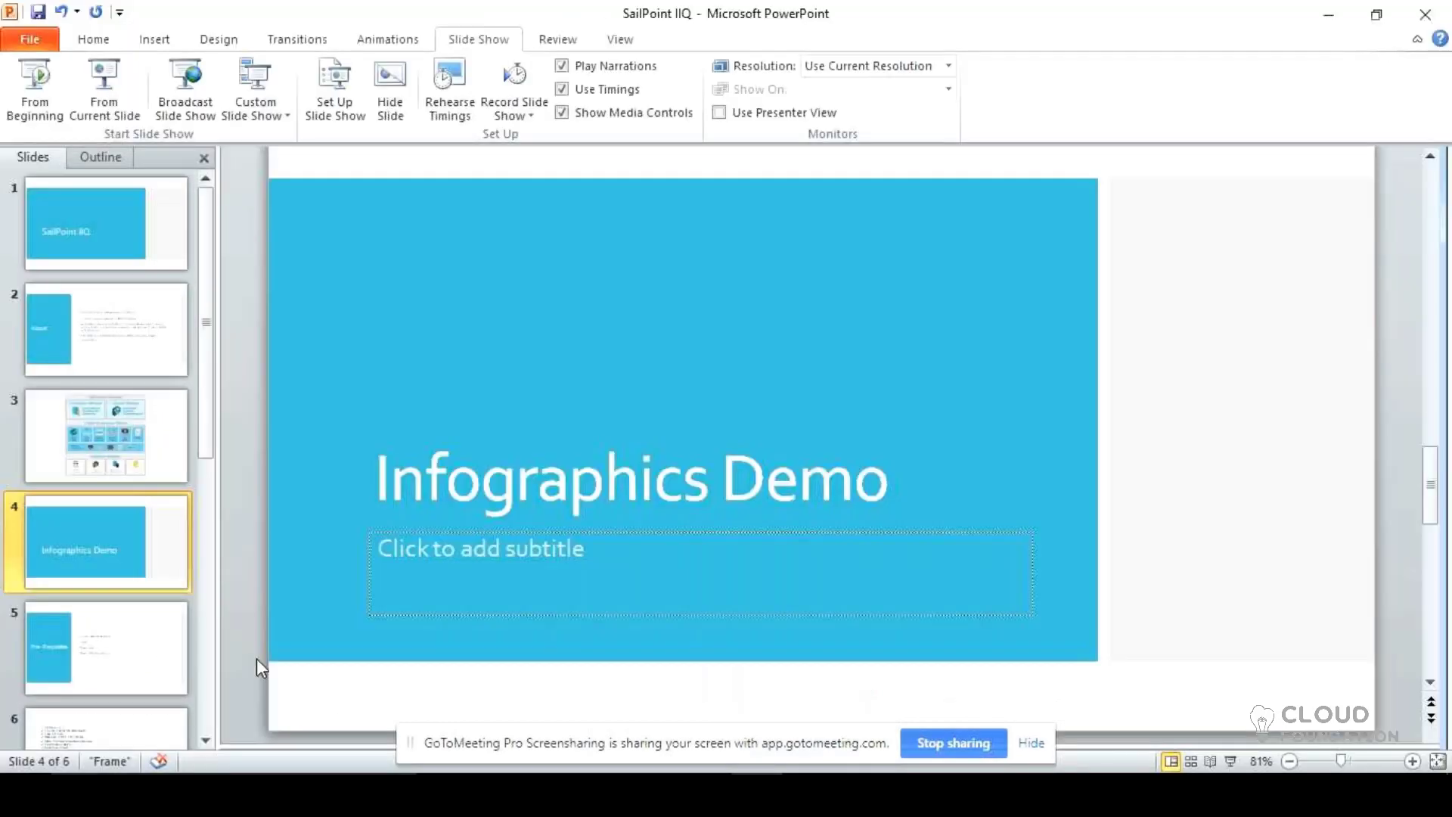
{"action": "left_click", "coordinate": [112, 668]}
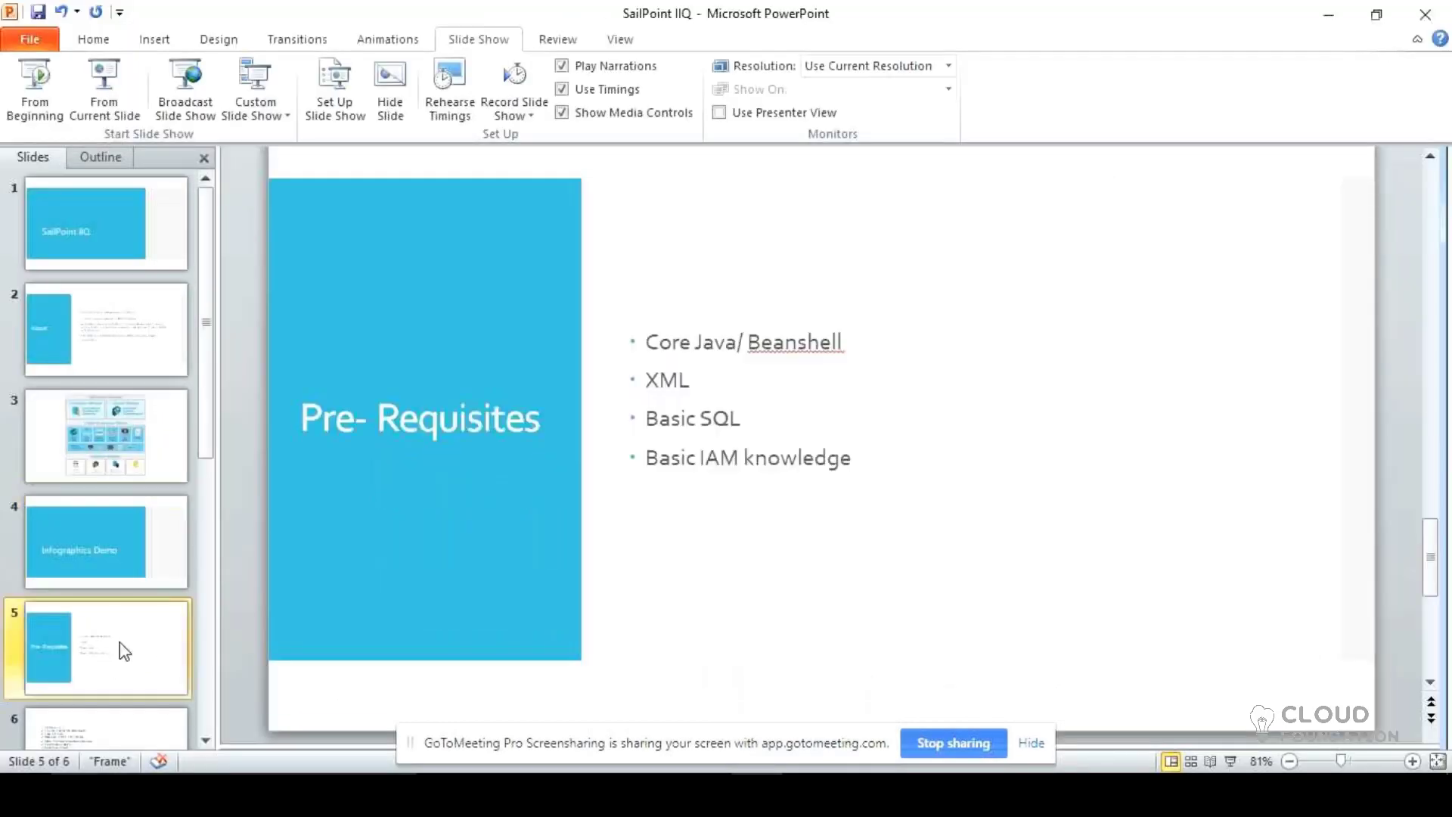